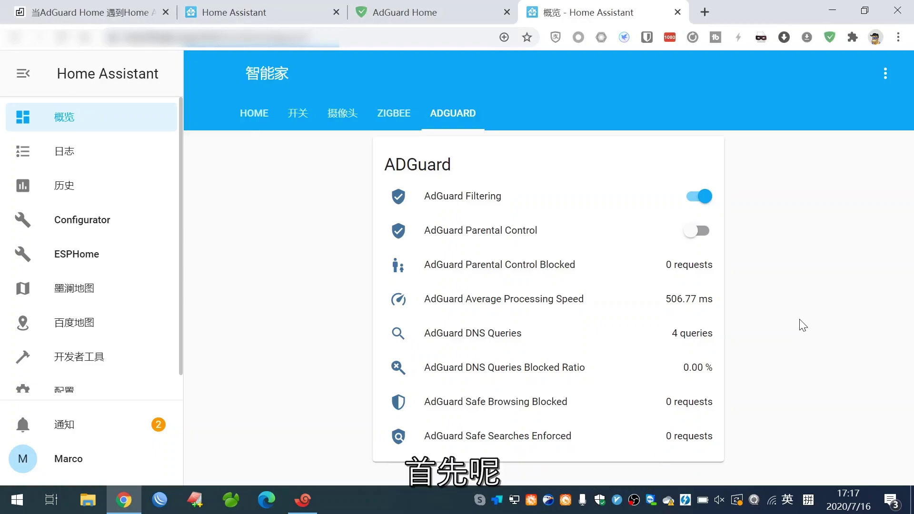
Switch to the AdGuard Home dashboard tab, which shows 4 DNS queries and 0 blocked.
click(429, 12)
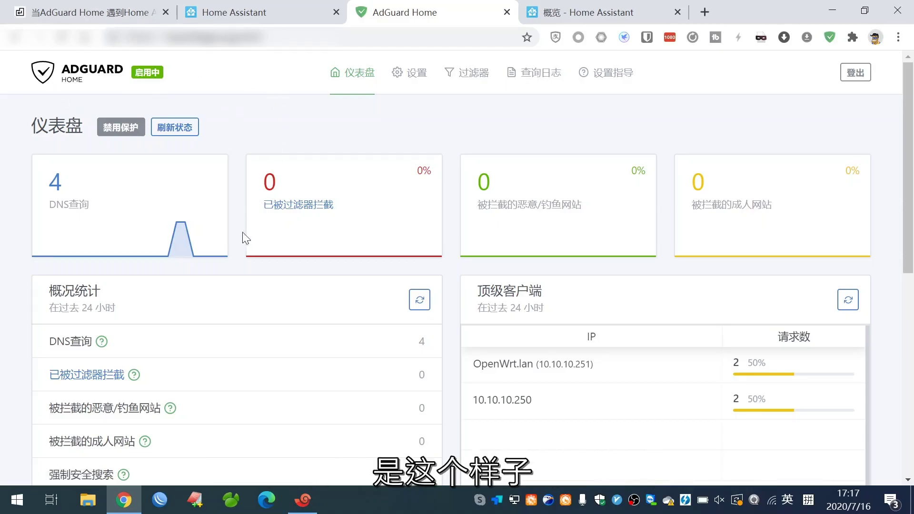
Review the AdGuard dashboard statistics, then finish on the Home Assistant 概览 ADGUARD view.
scroll(299, 320, down, 5)
scroll(300, 320, down, 1)
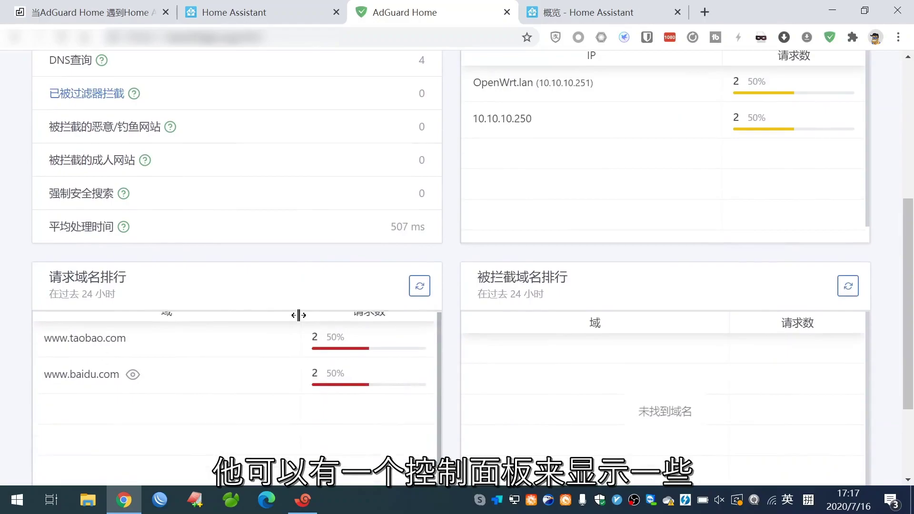
scroll(453, 180, up, 1)
scroll(453, 180, up, 5)
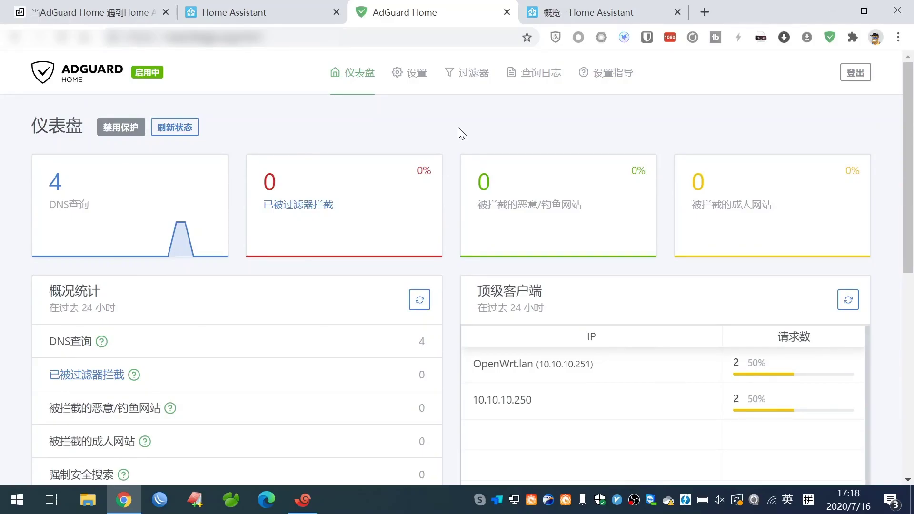
click(558, 15)
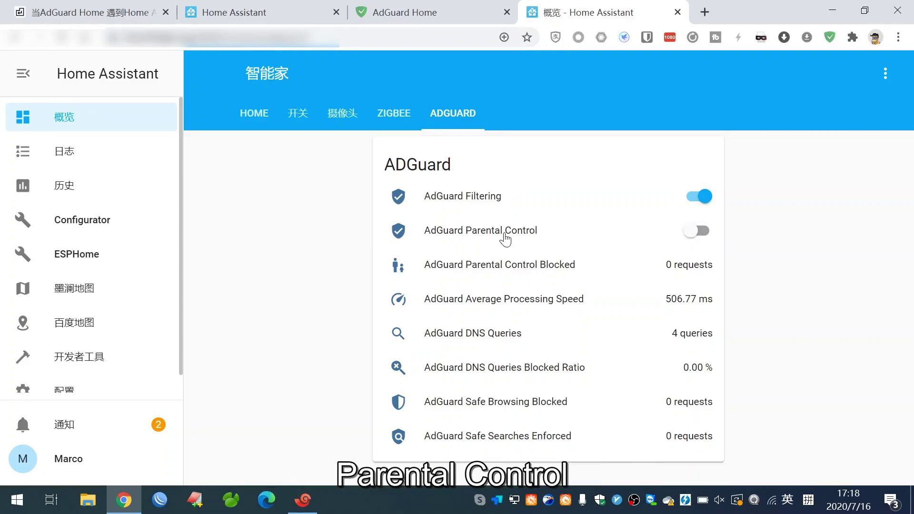
click(393, 17)
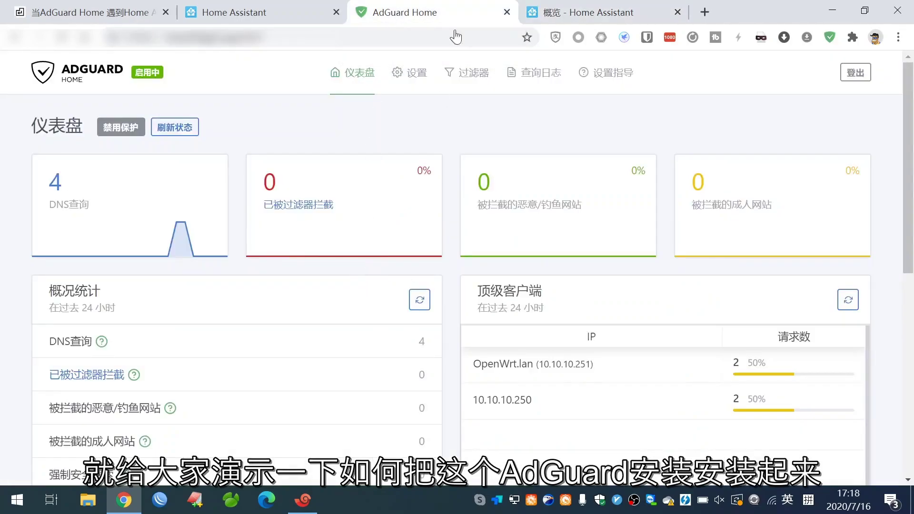
click(557, 11)
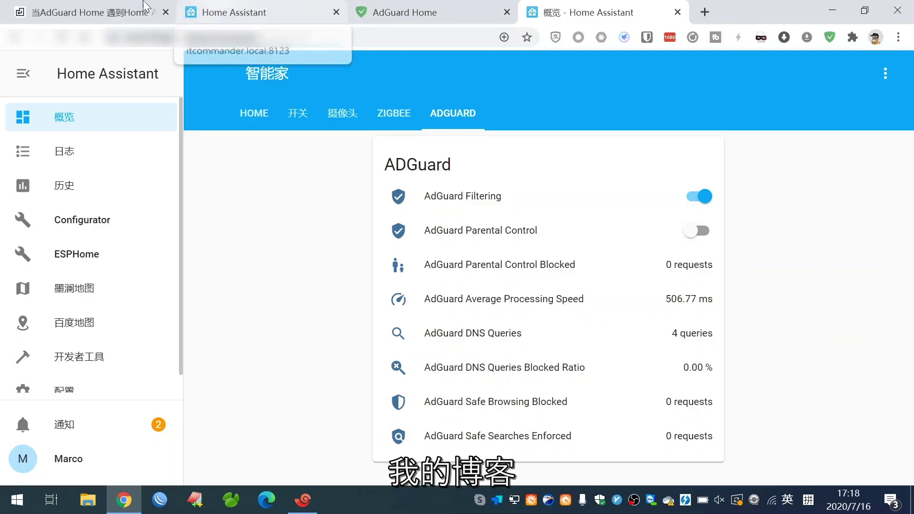
Open the blog post '当ADGUARD HOME 遇到HOME ASSISTANT' at its download link and Assets list.
click(85, 12)
scroll(188, 228, up, 5)
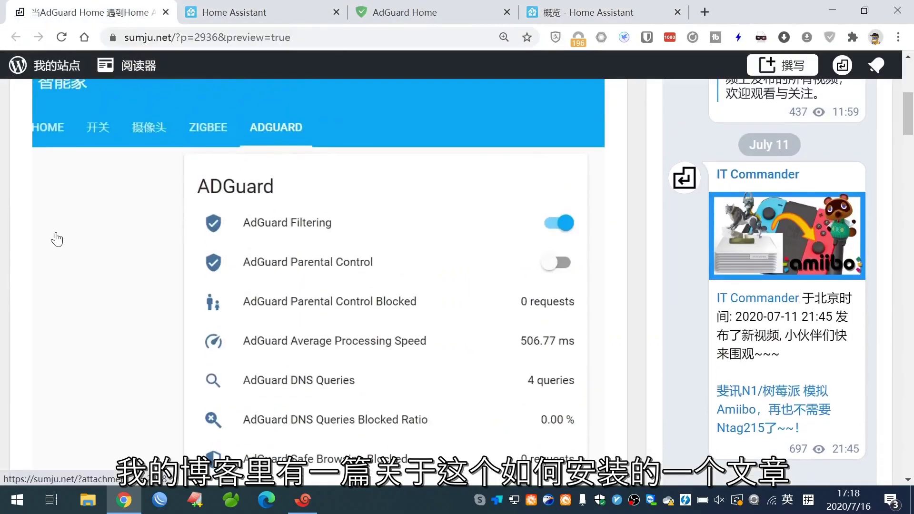
scroll(55, 240, up, 3)
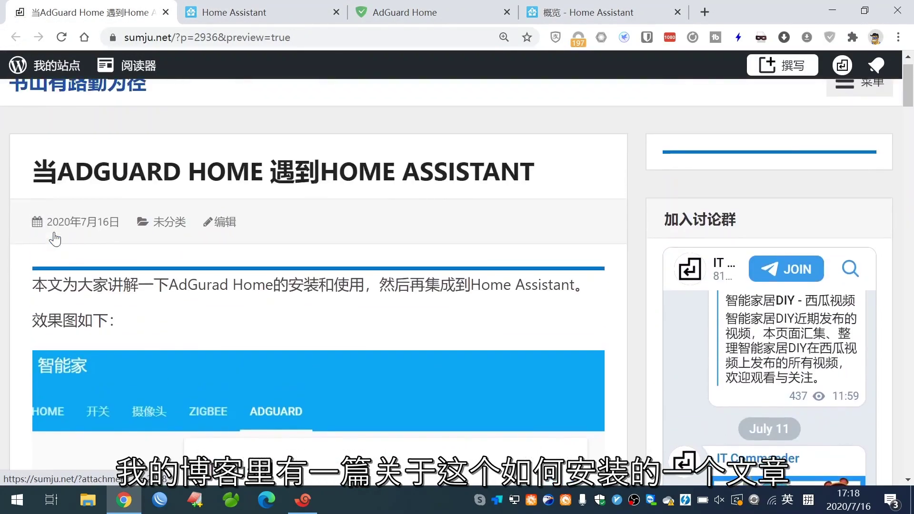
scroll(30, 276, down, 3)
scroll(31, 276, down, 12)
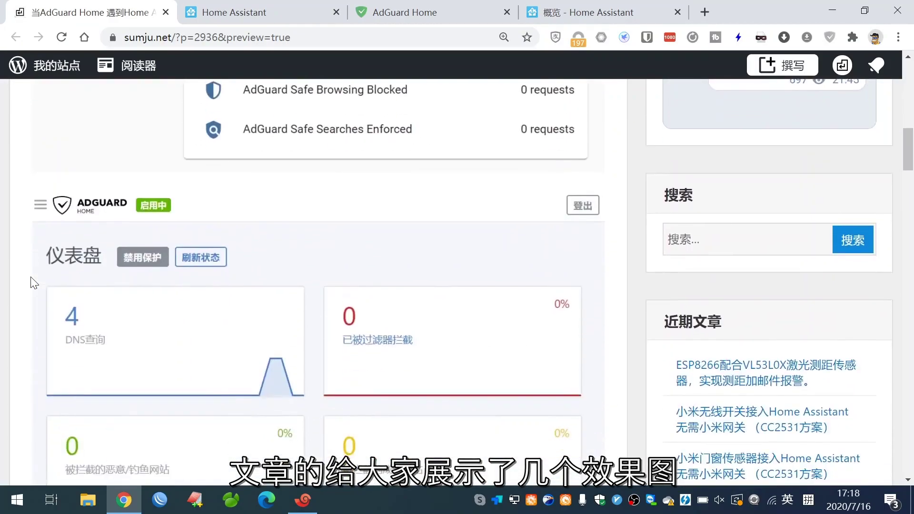
scroll(31, 277, down, 13)
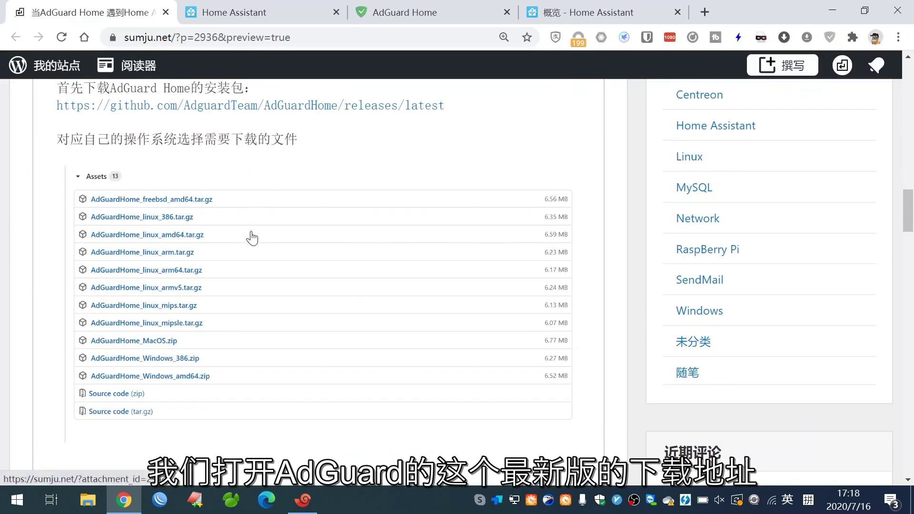
Open the GitHub releases/latest page for AdGuard Home v0.102.0 and scroll to its Assets.
click(339, 108)
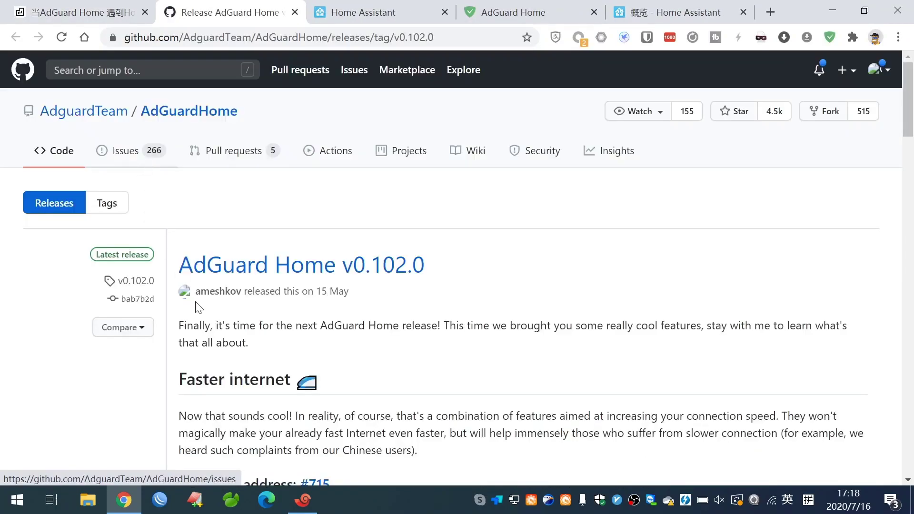
scroll(199, 308, down, 4)
scroll(199, 309, down, 20)
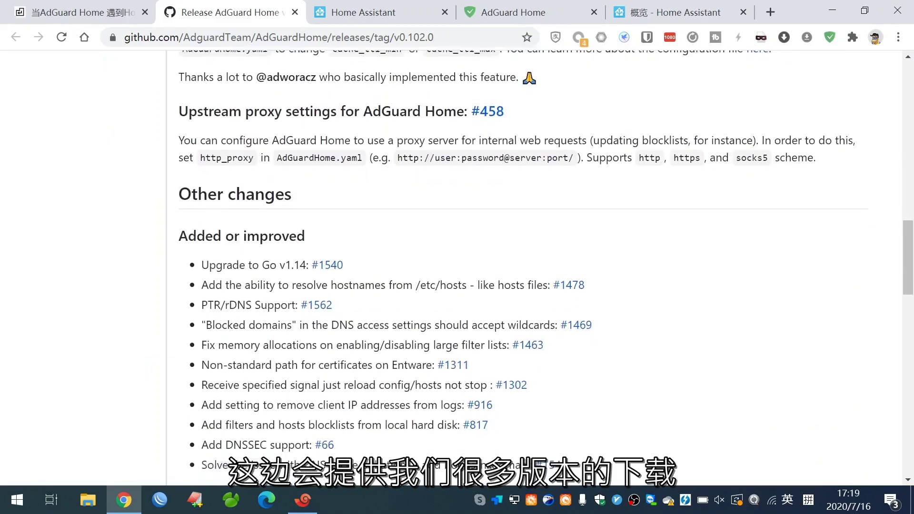
scroll(197, 307, down, 12)
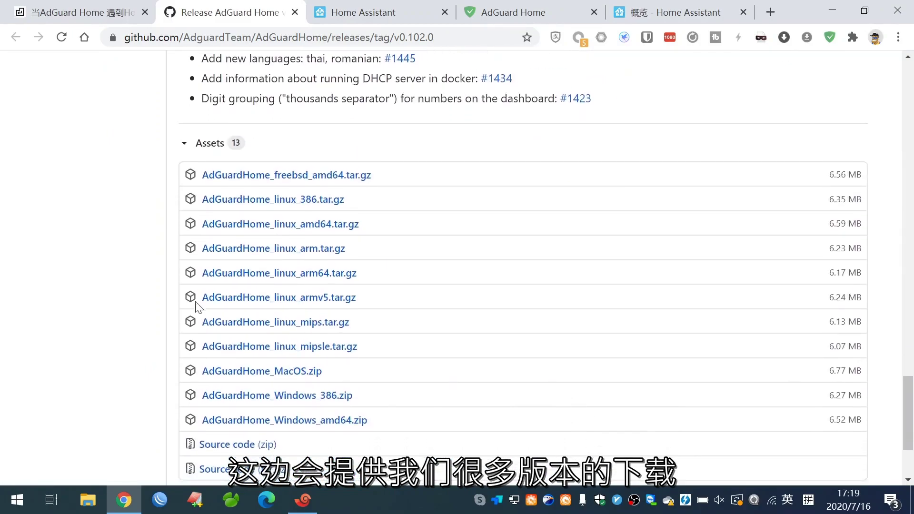
scroll(196, 307, down, 2)
scroll(200, 309, up, 1)
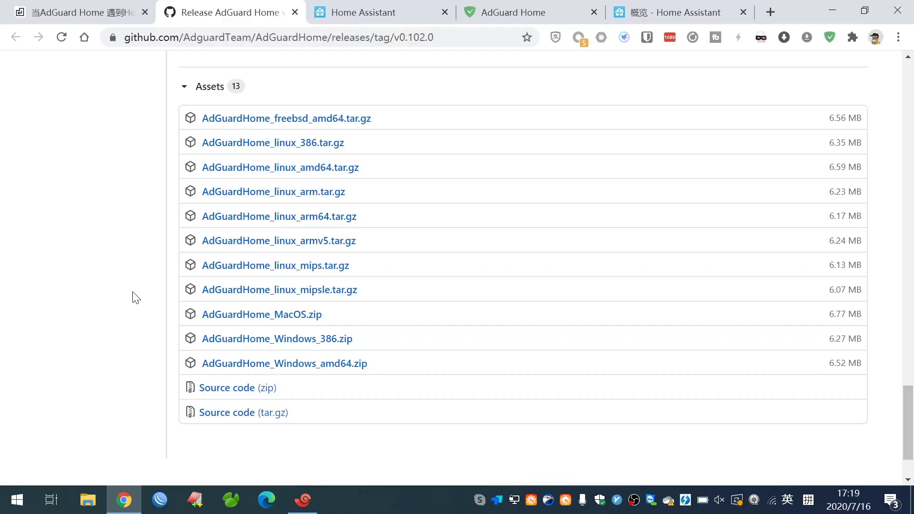
click(302, 499)
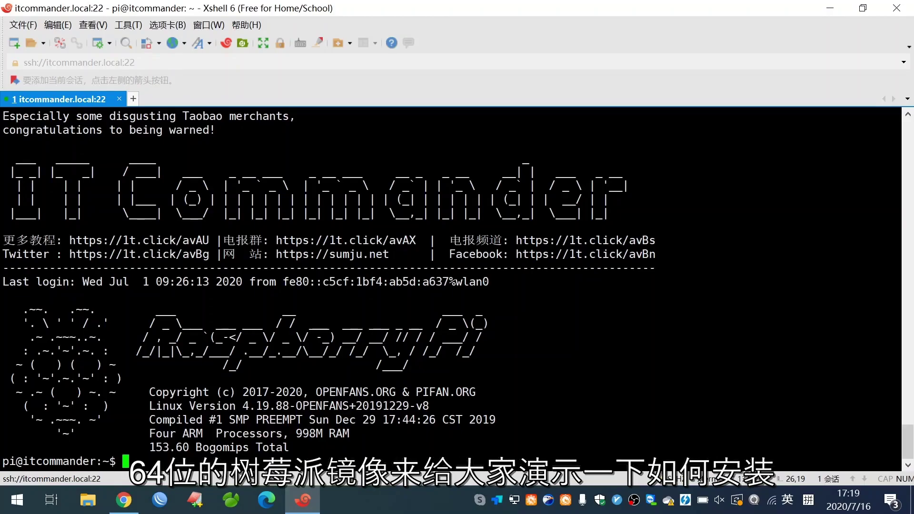
Copy the blog's wget command for AdGuardHome_linux_amd64.tar.gz from the Linux 64-bit install steps.
click(303, 500)
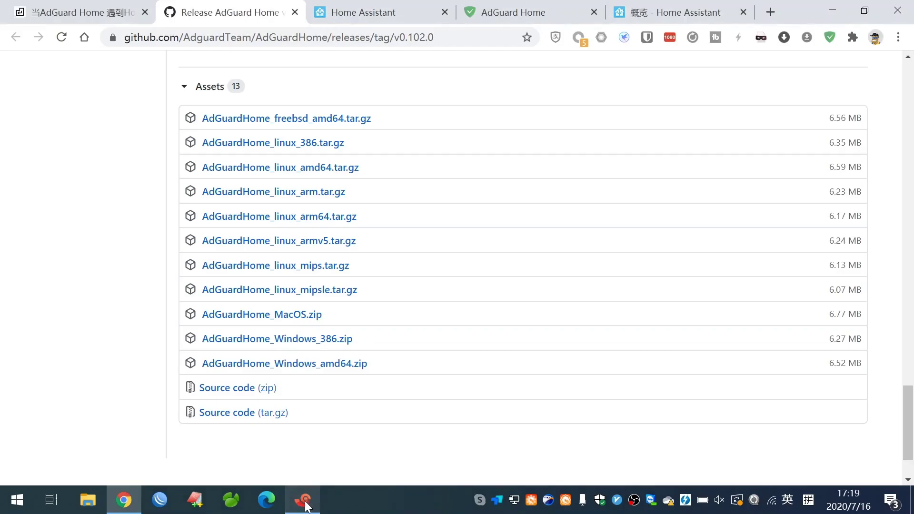
click(101, 5)
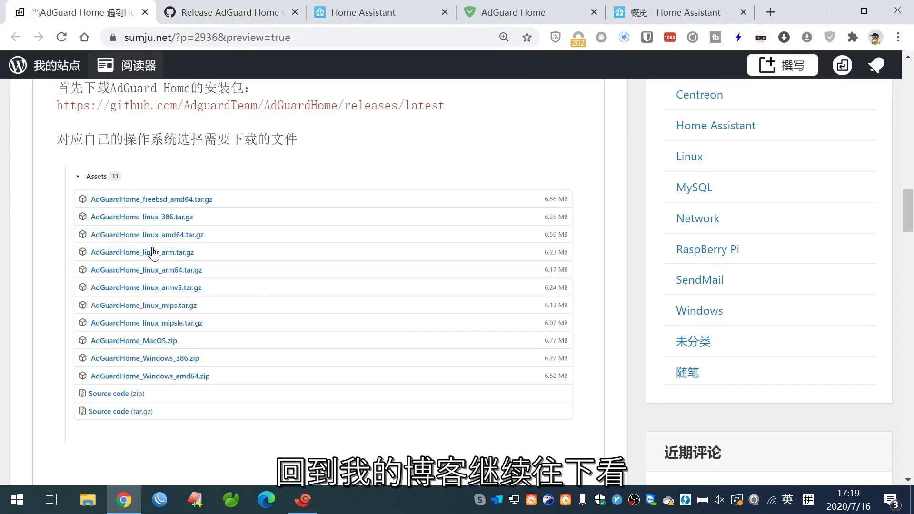
scroll(169, 261, down, 7)
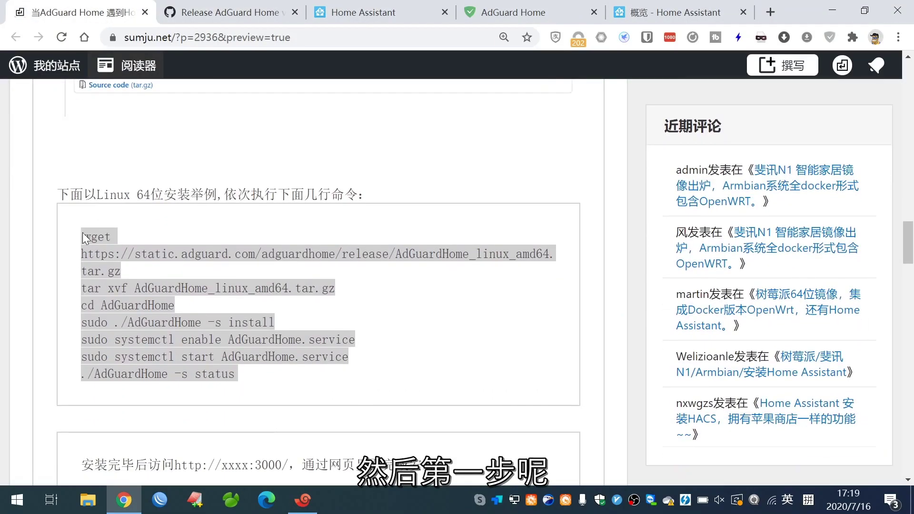
drag(83, 236, 122, 271)
key(ctrl+c)
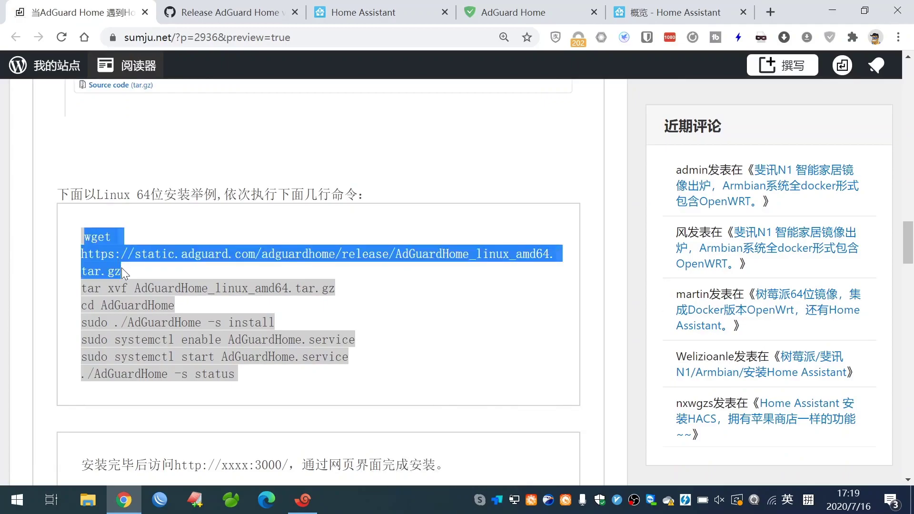
right_click(173, 254)
click(195, 261)
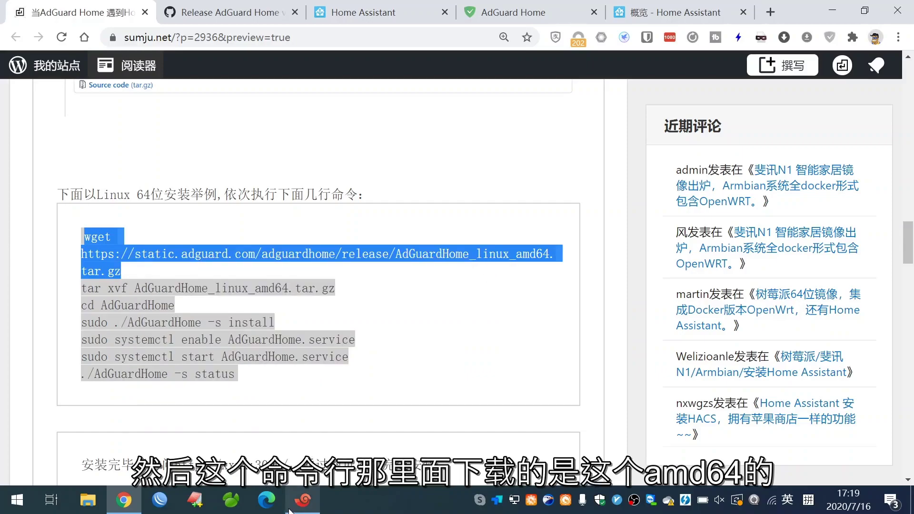
drag(516, 254, 559, 260)
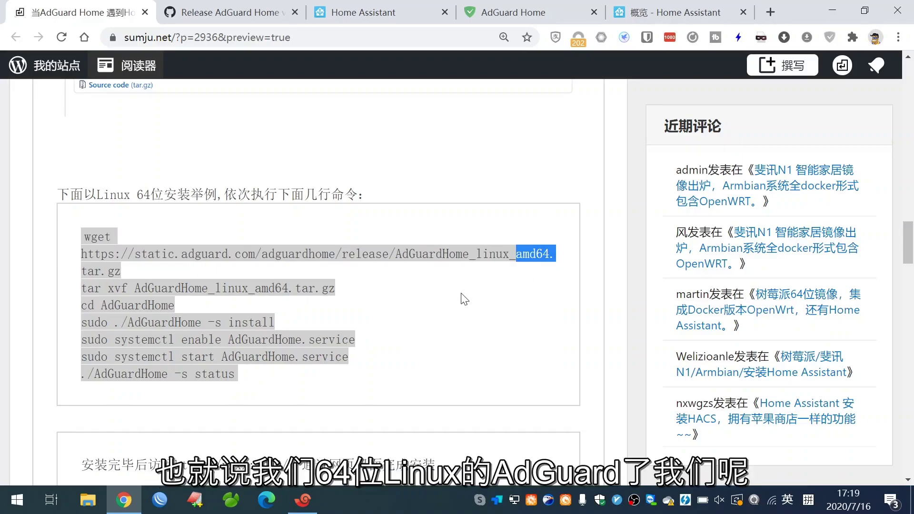
click(302, 500)
Paste the wget command into Xshell and delete the amd64 URL, leaving only wget.
key(shift+Insert)
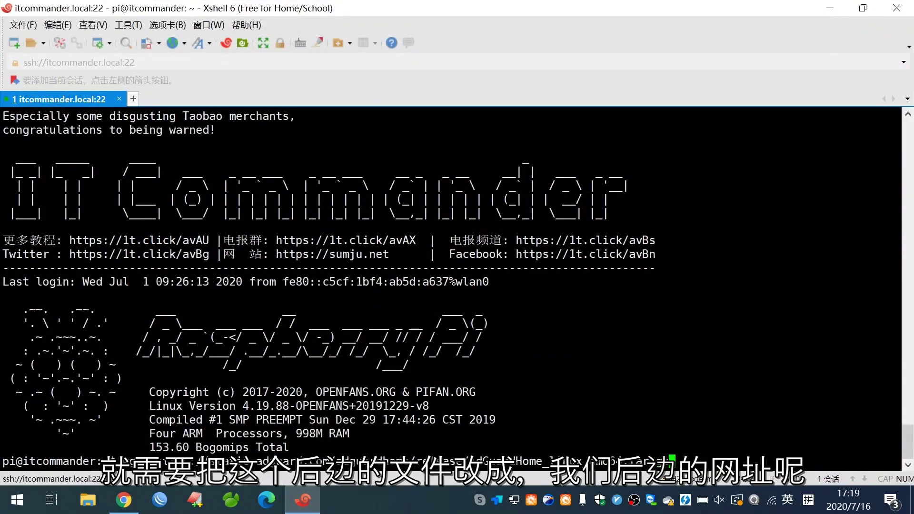
key(BackSpace)
key(BackSpace)
key(BackSpace)
key(BackSpace)
key(BackSpace)
key(BackSpace)
key(BackSpace)
key(BackSpace)
key(BackSpace)
key(BackSpace)
key(BackSpace)
key(BackSpace)
key(BackSpace)
key(BackSpace)
key(BackSpace)
key(BackSpace)
key(BackSpace)
key(BackSpace)
key(BackSpace)
key(BackSpace)
key(BackSpace)
key(BackSpace)
key(BackSpace)
key(BackSpace)
key(BackSpace)
key(BackSpace)
key(BackSpace)
key(BackSpace)
key(BackSpace)
key(BackSpace)
key(BackSpace)
key(BackSpace)
key(BackSpace)
key(BackSpace)
key(BackSpace)
key(BackSpace)
key(BackSpace)
key(BackSpace)
key(BackSpace)
key(BackSpace)
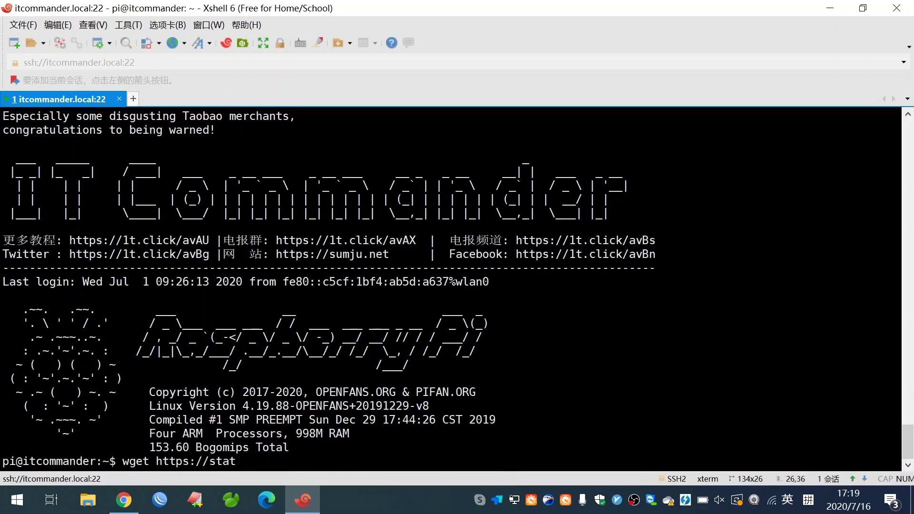
key(BackSpace)
key(BackSpace)
key(alt+Tab)
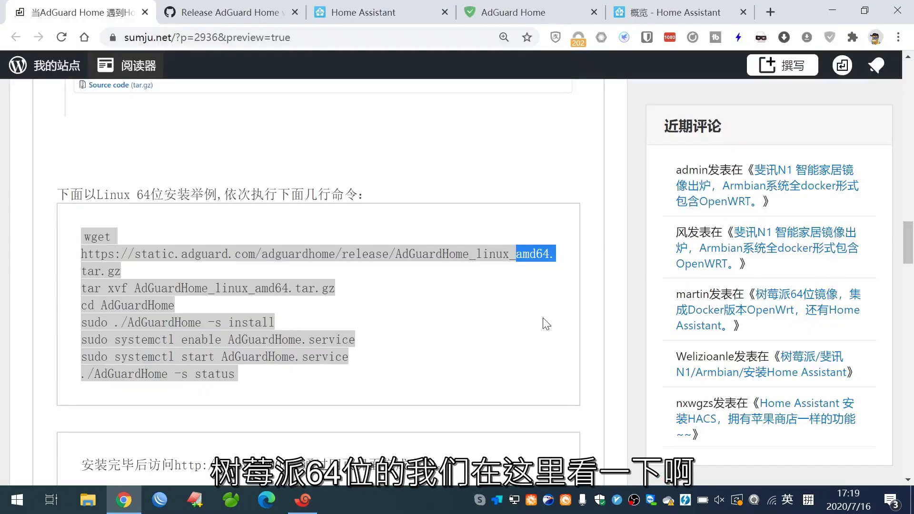
Copy the arm64 asset link from GitHub, append it after wget and download the archive.
key(ctrl+Tab)
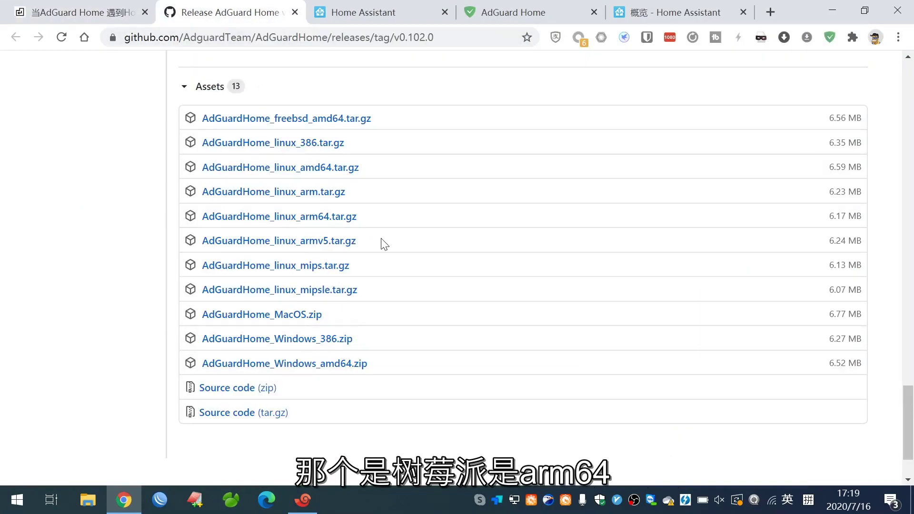
right_click(327, 215)
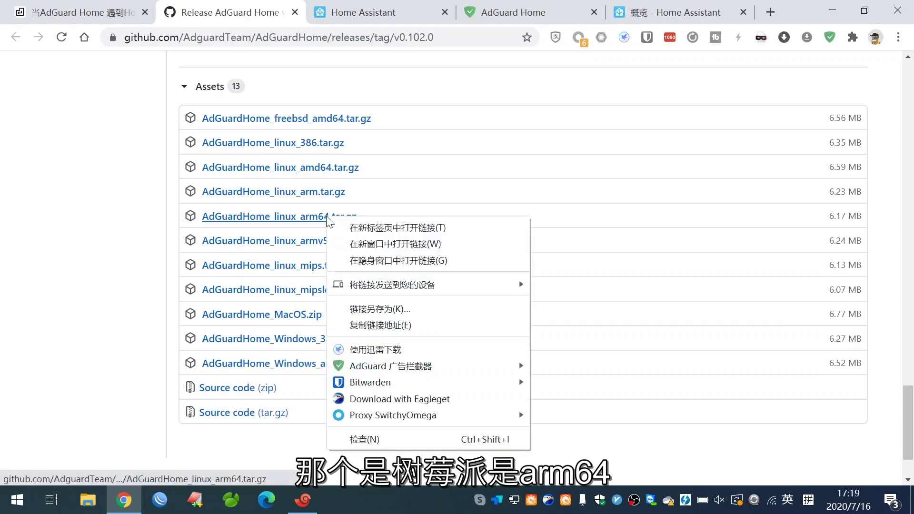
click(399, 328)
click(303, 500)
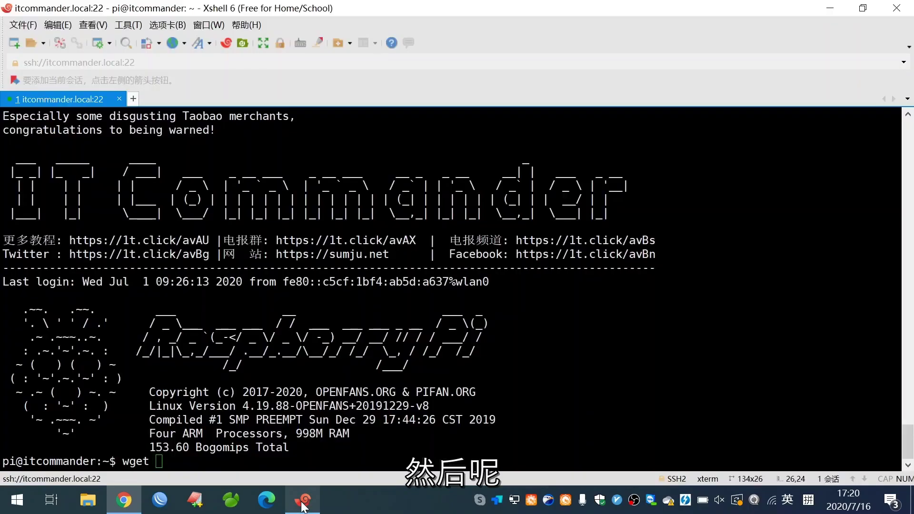
text(https://github.com/AdguardTeam/AdGuardHome/releases/download/v0.102.0/AdGuardHome_linux_arm64.tar.gz)
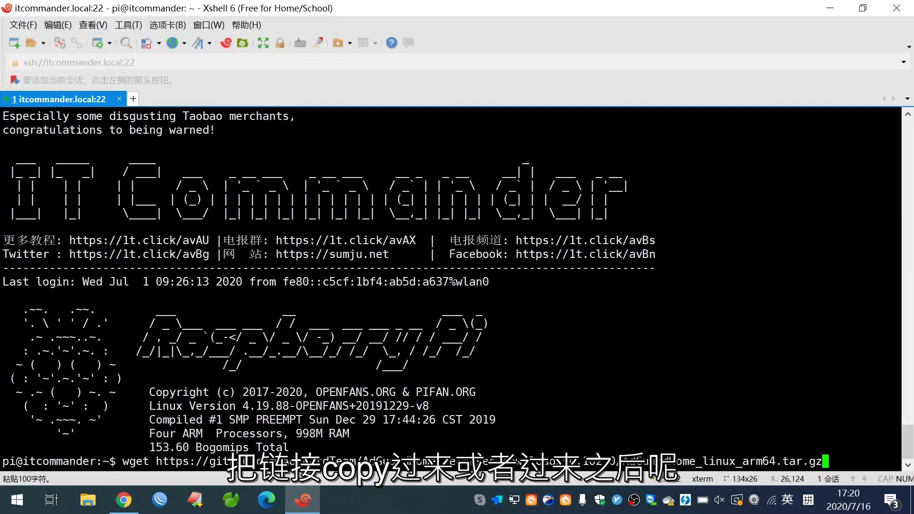
key(Return)
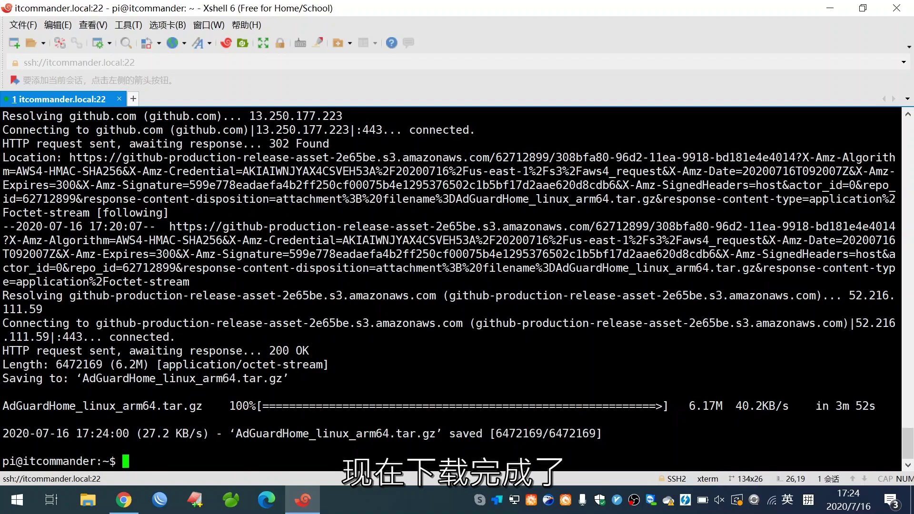
click(123, 499)
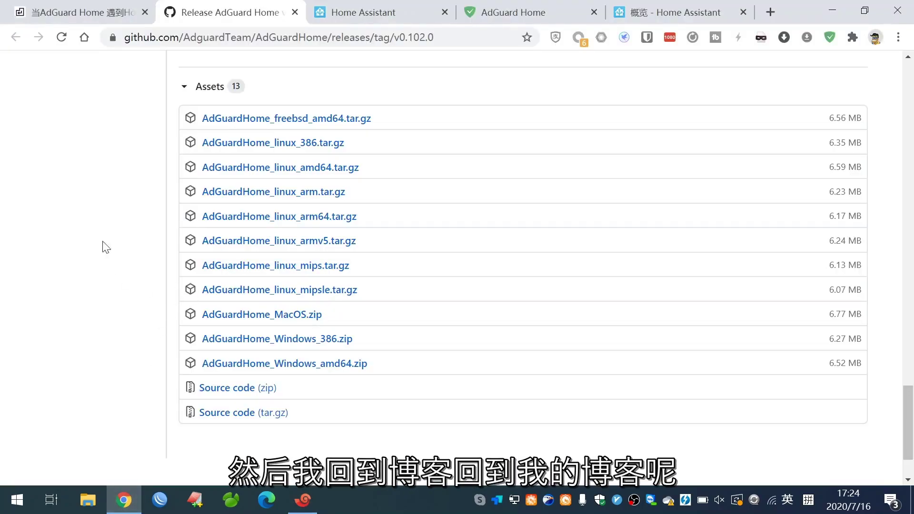
Copy the tar xvf extraction command from the blog's install guide.
click(100, 19)
right_click(144, 178)
key(Escape)
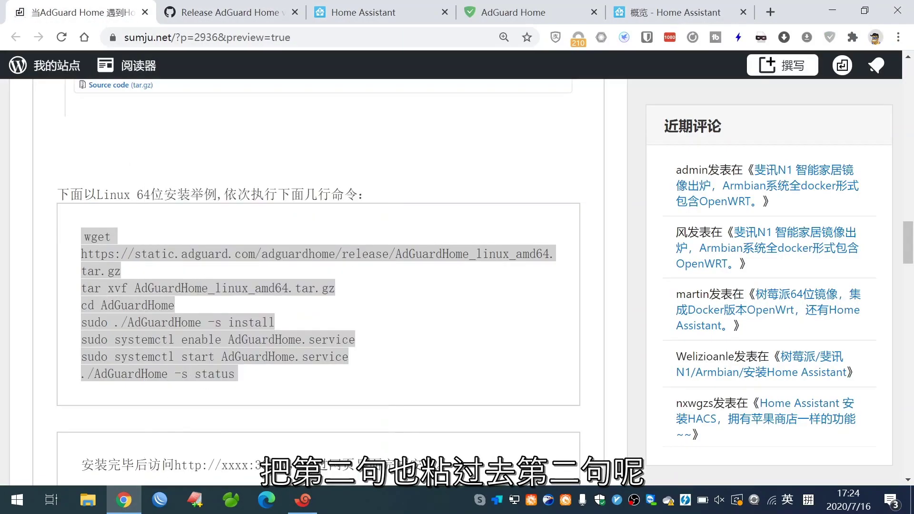
drag(121, 270, 339, 300)
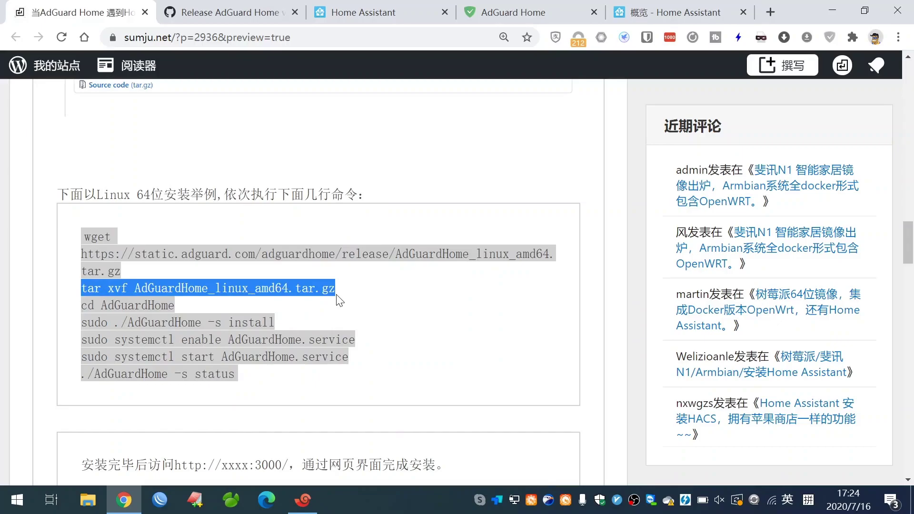
right_click(339, 300)
click(362, 304)
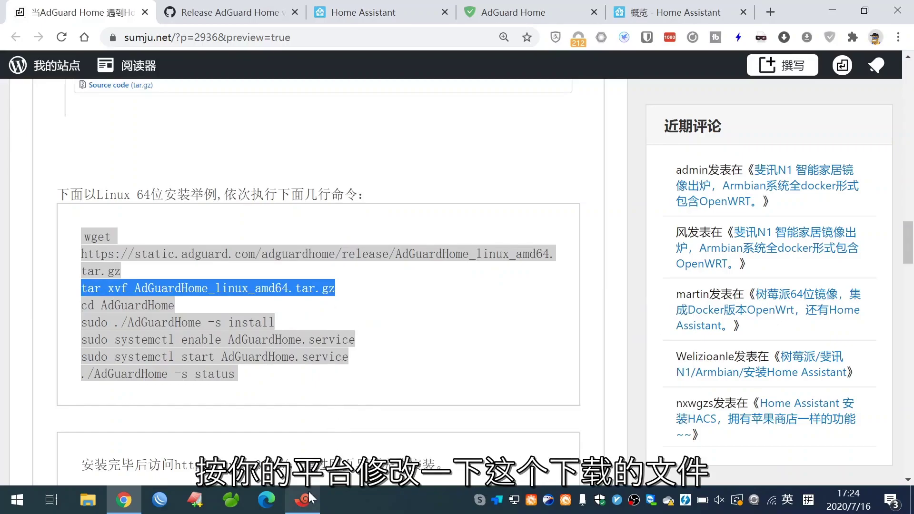
Paste the tar command in Xshell, change amd64 to arm64 via Tab completion, and run it.
click(309, 491)
key(shift+Insert)
key(BackSpace)
key(BackSpace)
key(BackSpace)
key(BackSpace)
key(BackSpace)
key(BackSpace)
key(BackSpace)
key(BackSpace)
key(BackSpace)
key(BackSpace)
key(BackSpace)
key(BackSpace)
key(BackSpace)
key(BackSpace)
key(BackSpace)
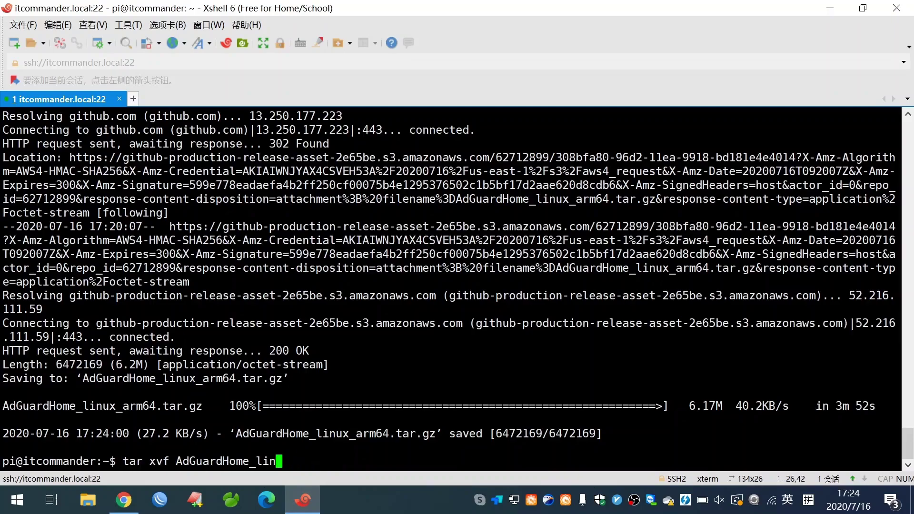
key(Tab)
key(Tab)
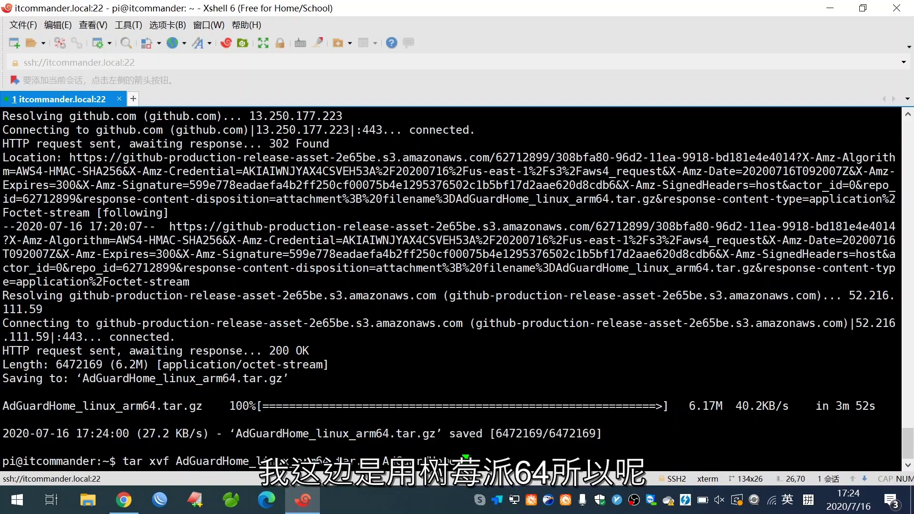
key(BackSpace)
key(BackSpace)
key(BackSpace)
key(BackSpace)
key(BackSpace)
key(BackSpace)
key(BackSpace)
key(BackSpace)
key(BackSpace)
key(BackSpace)
key(BackSpace)
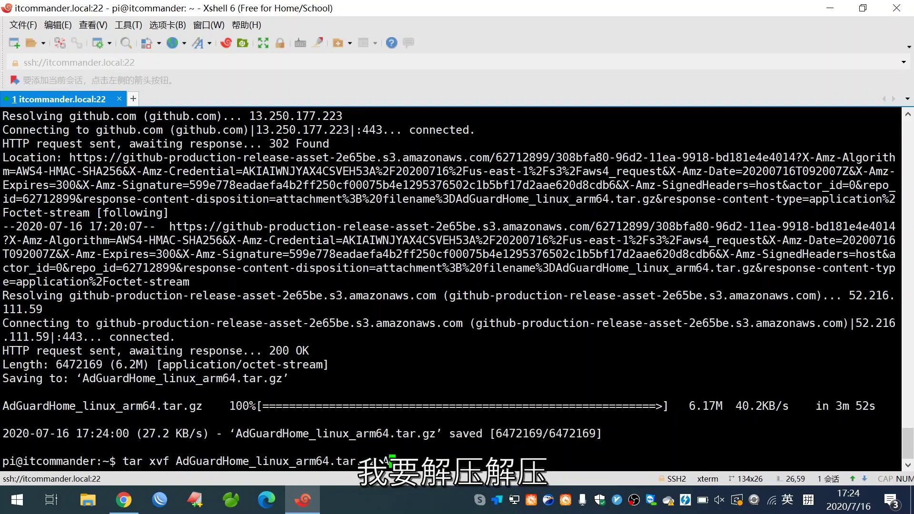
key(Return)
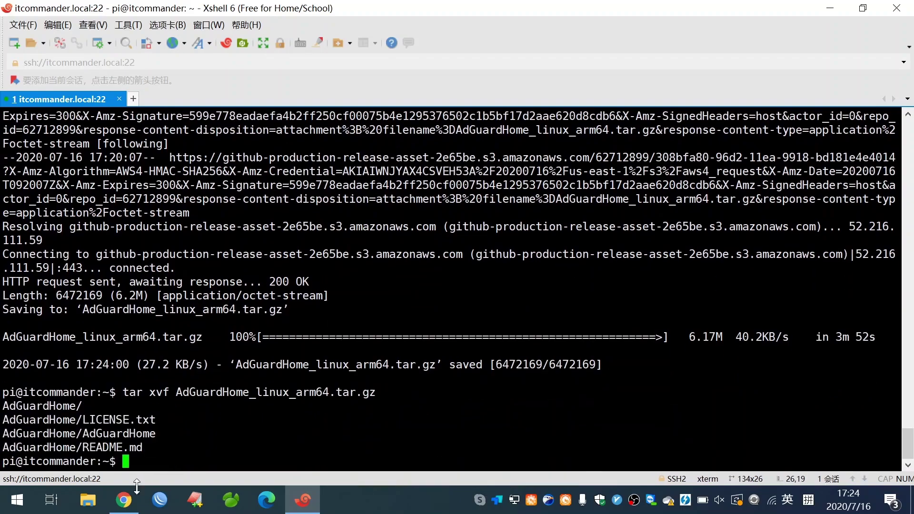
click(125, 499)
Copy the cd, install, systemctl and status commands from the blog and run them, confirming the service started successfully.
drag(82, 305, 241, 383)
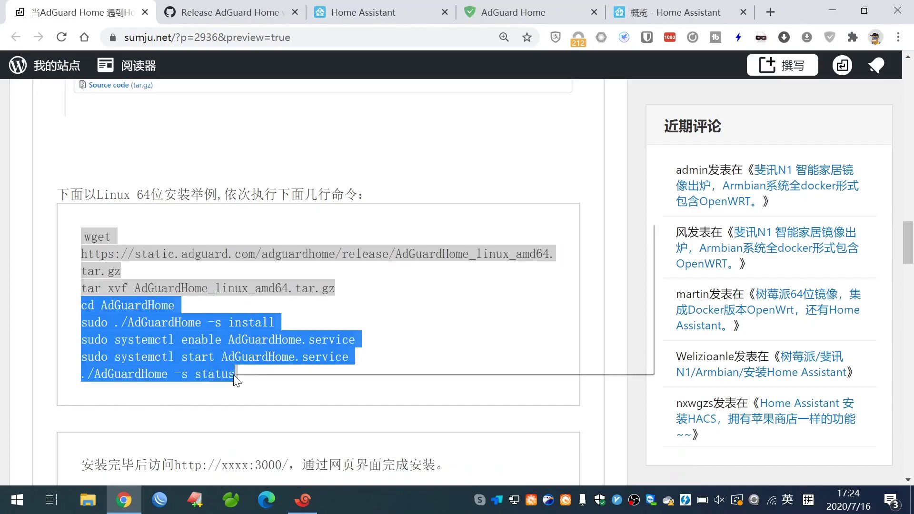
right_click(237, 376)
click(299, 236)
click(303, 500)
key(shift+Insert)
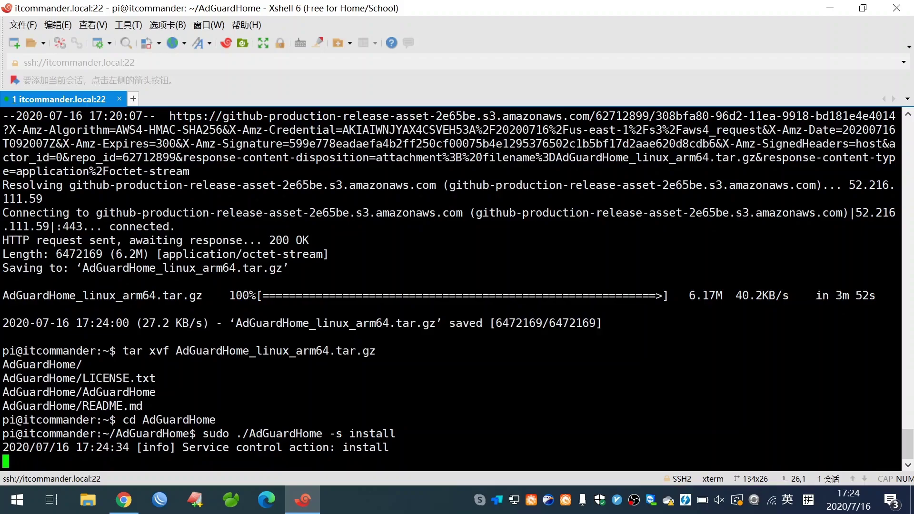
key(Return)
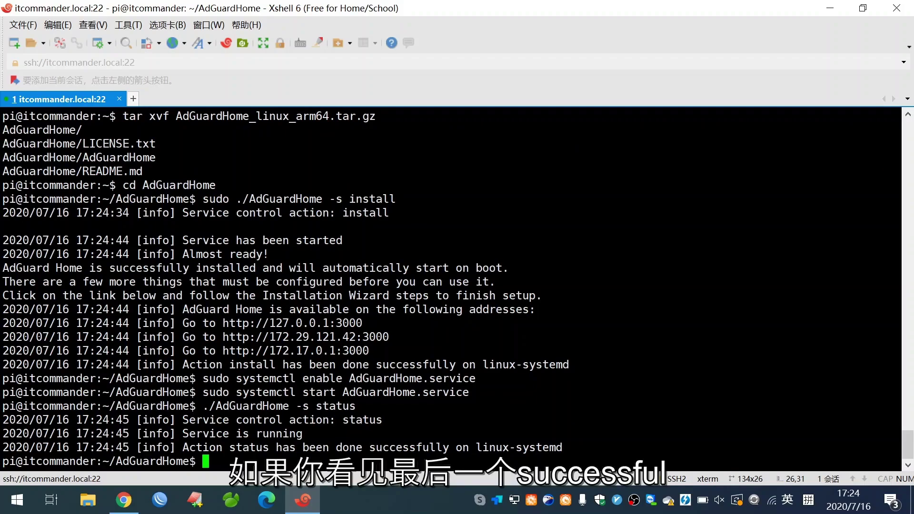
drag(369, 448, 450, 450)
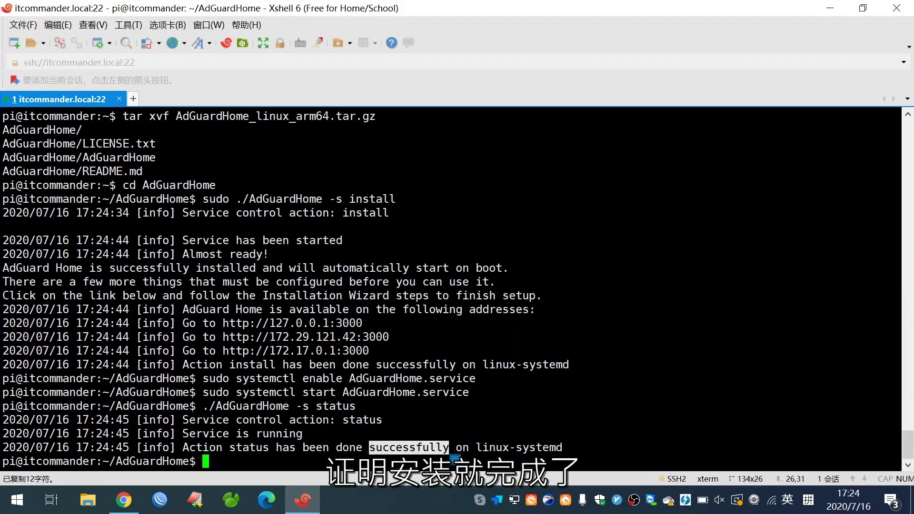
click(453, 458)
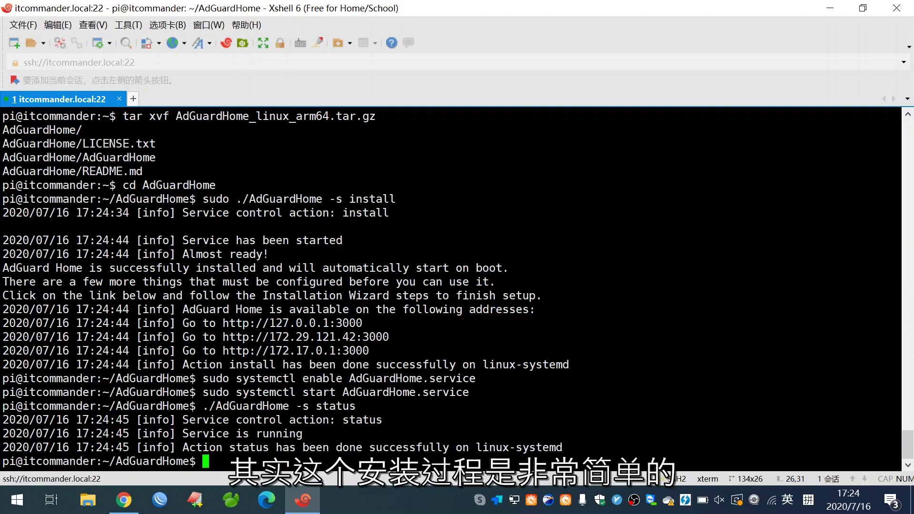
key(alt+Tab)
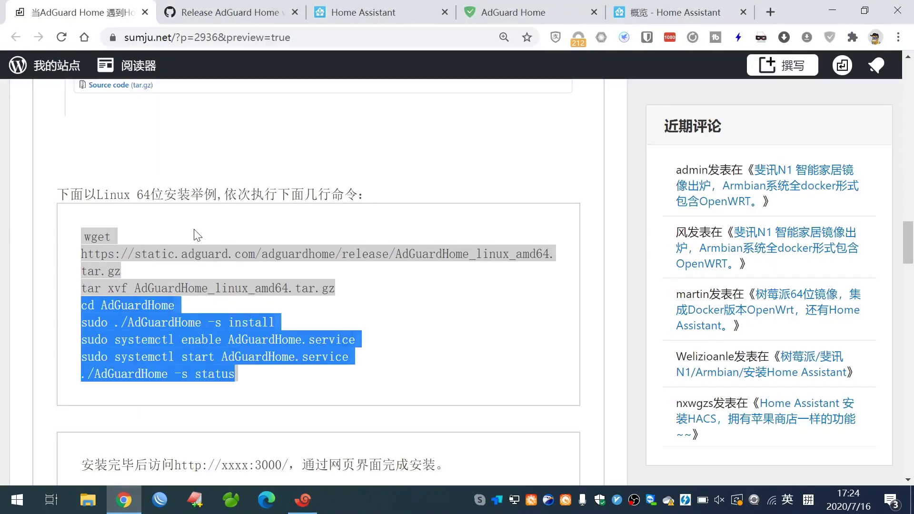
Load itcommander.local:3000 in a new Chrome tab to reach the AdGuard Home welcome screen.
scroll(457, 283, down, 2)
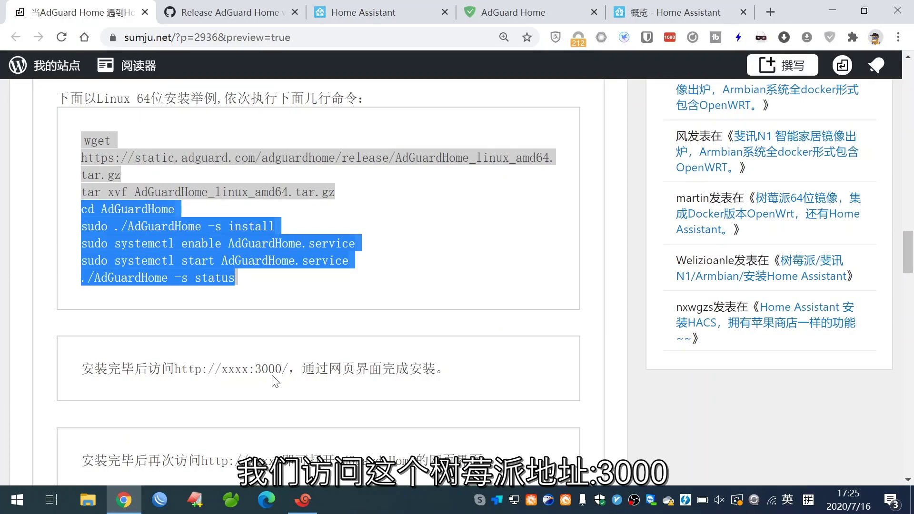
click(768, 17)
text(3000)
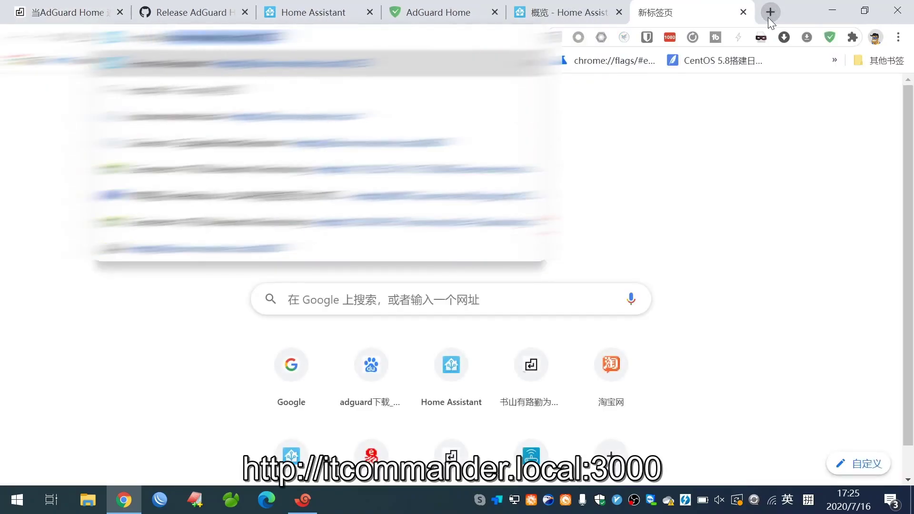
text(:3000)
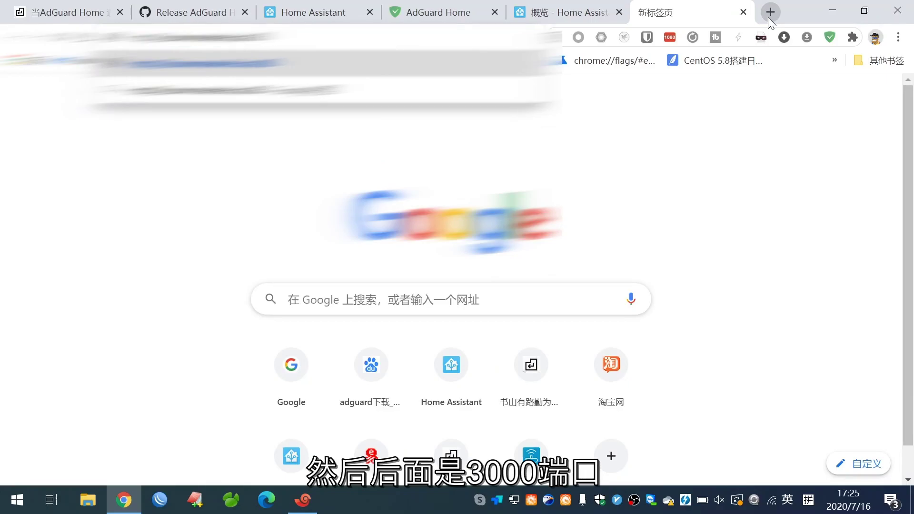
key(Return)
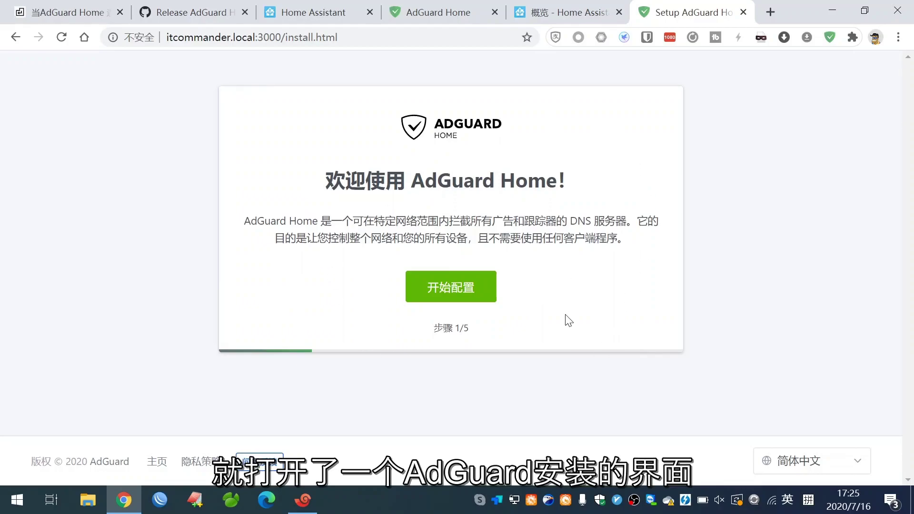
Start the setup wizard and change the web admin interface port from 80 to 8008 on all interfaces.
click(463, 284)
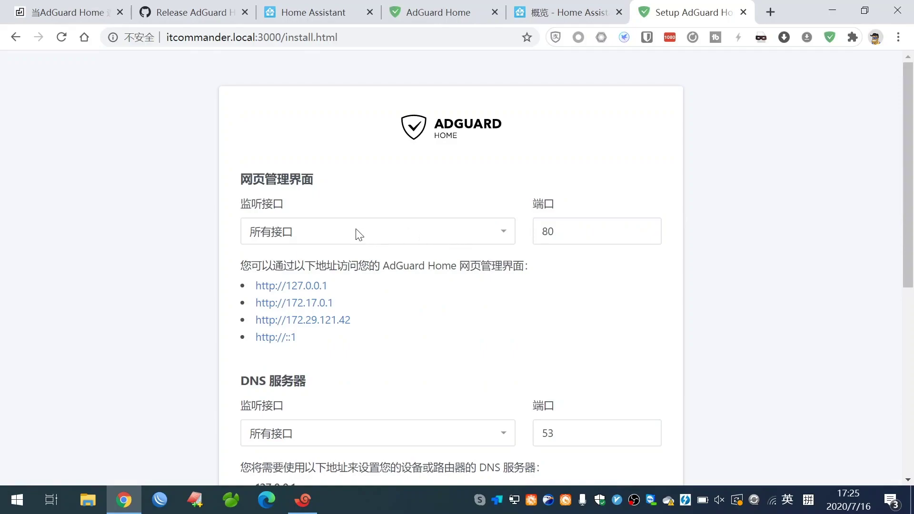
scroll(203, 250, down, 1)
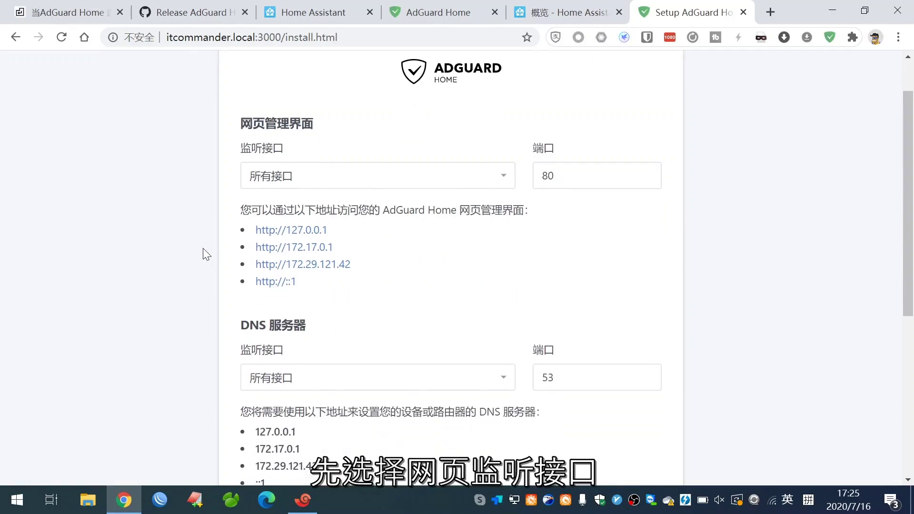
click(374, 175)
click(373, 176)
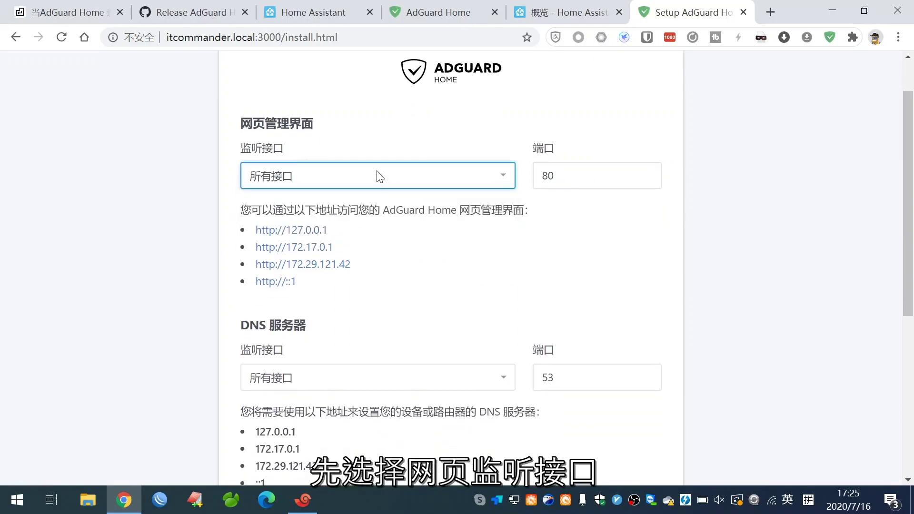
click(590, 176)
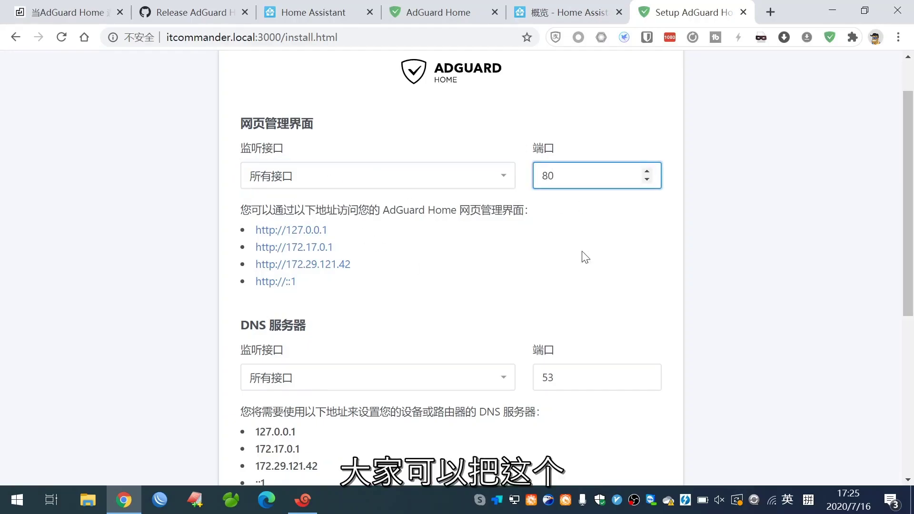
text(0)
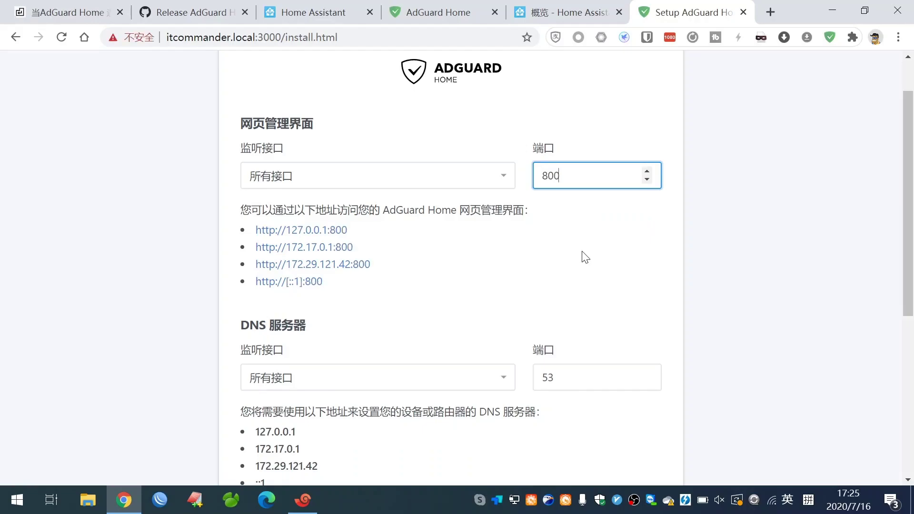
text(8)
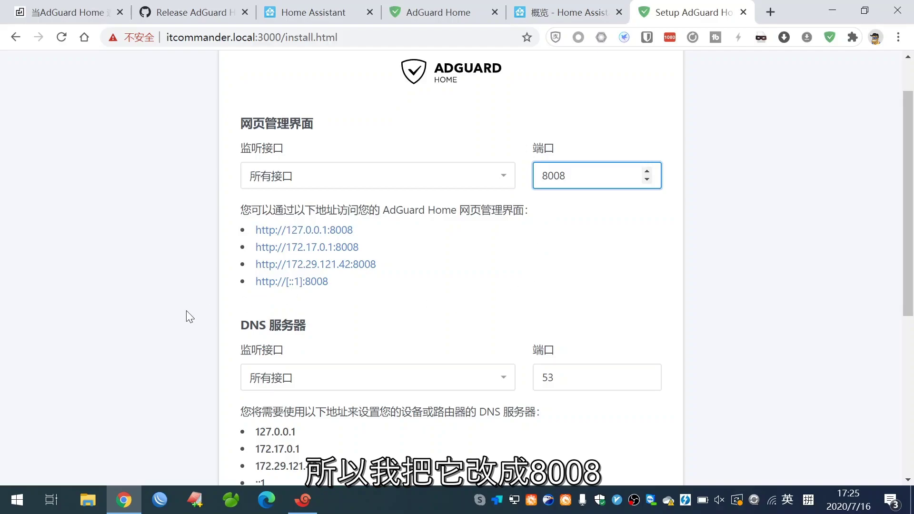
Keep the DNS server listening on all interfaces, port 53.
scroll(184, 311, down, 4)
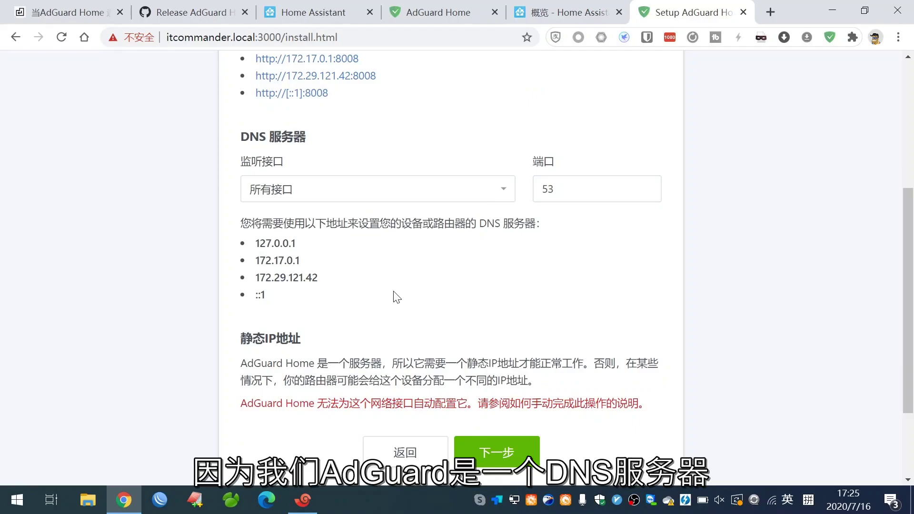
scroll(395, 297, down, 1)
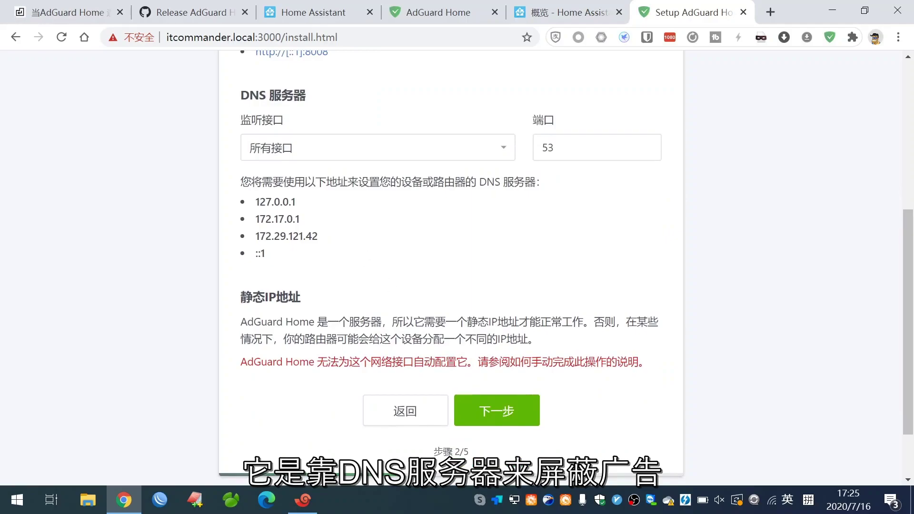
click(332, 151)
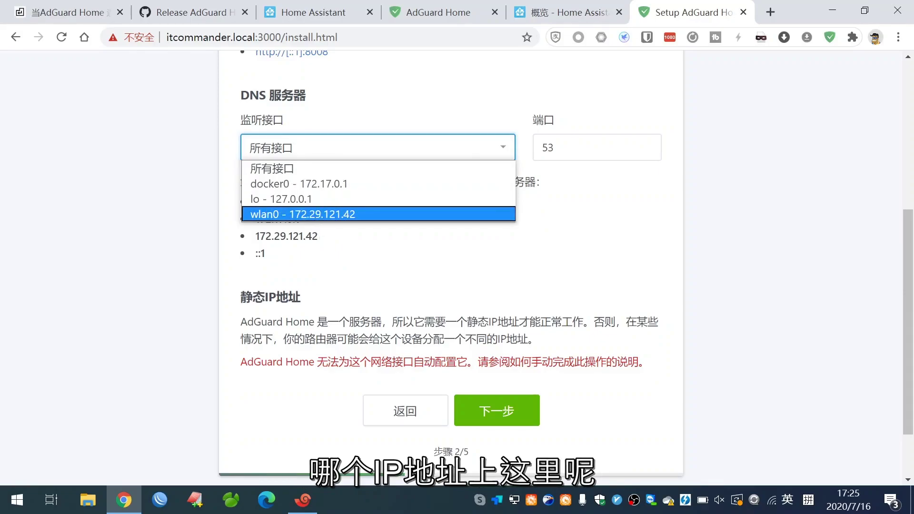
click(328, 258)
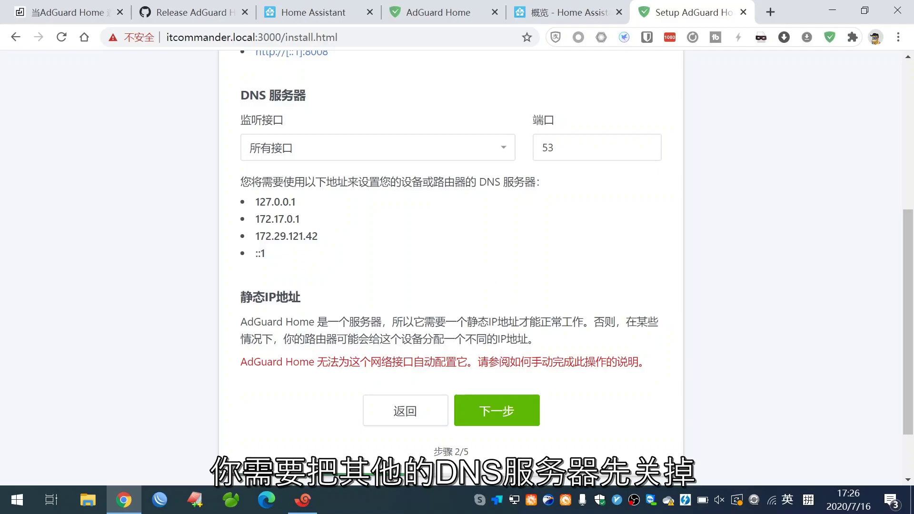
Create the AdGuard Home admin account with a username and a confirmed password.
click(497, 408)
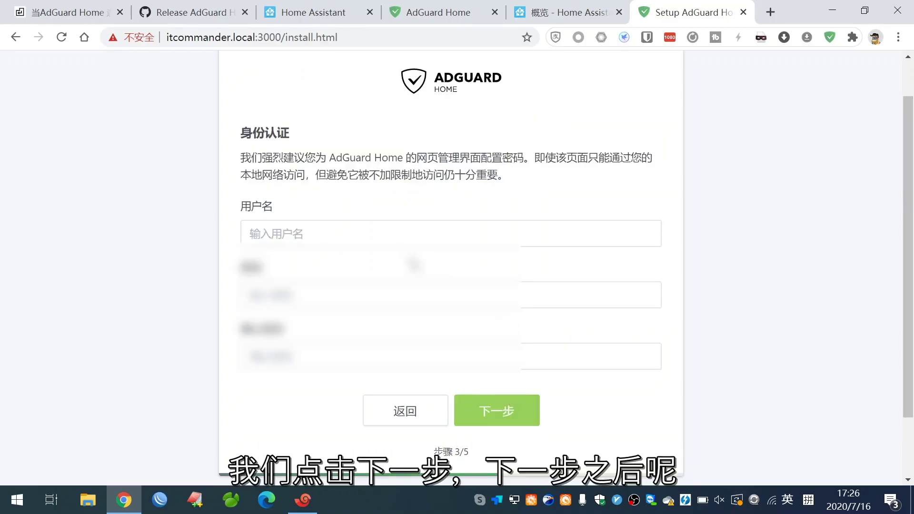
click(450, 233)
text(ad)
key(BackSpace)
key(BackSpace)
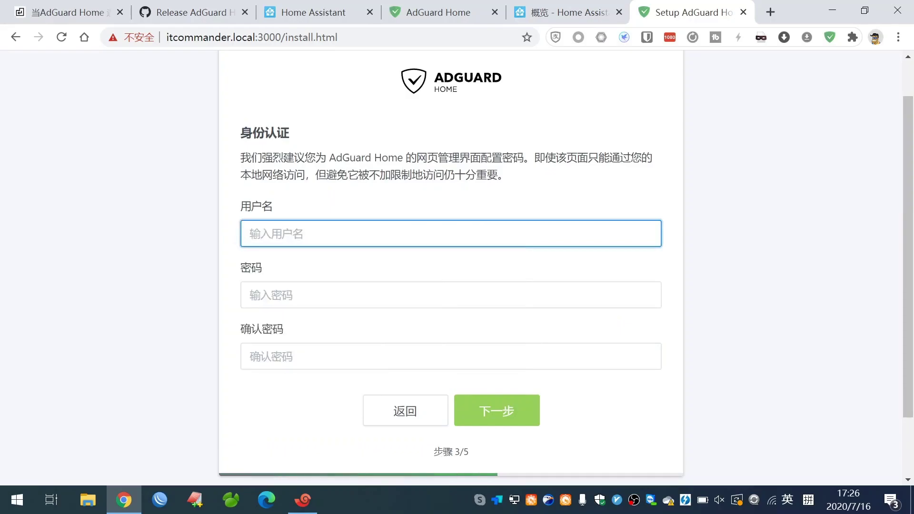
text(itcom)
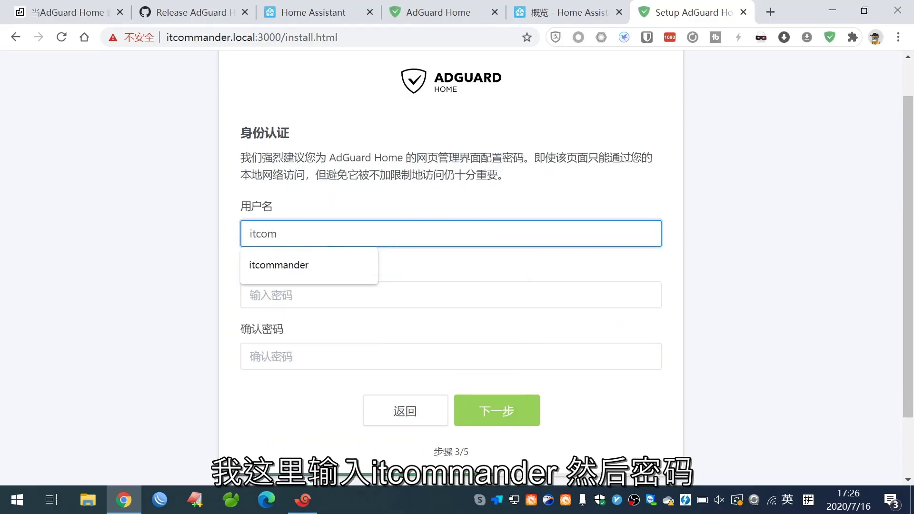
click(325, 265)
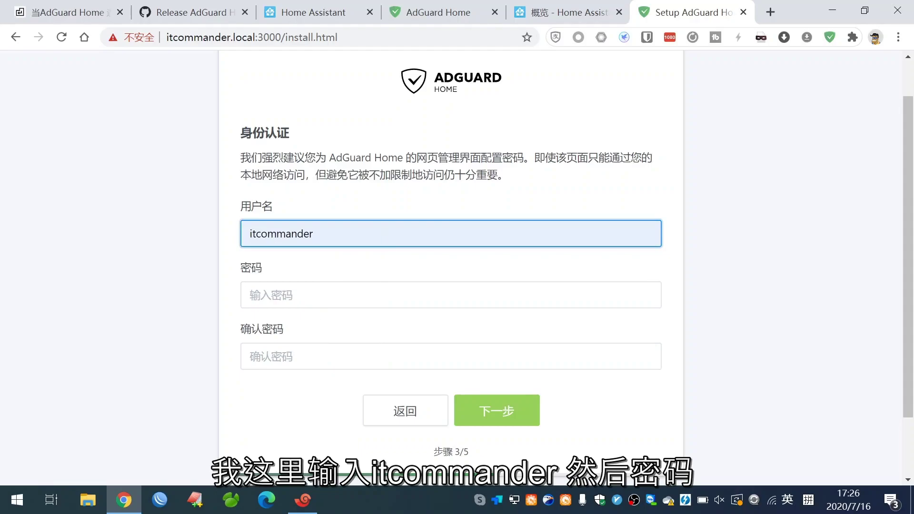
click(314, 304)
text(123456789)
key(Tab)
text(123456789)
click(471, 412)
click(471, 411)
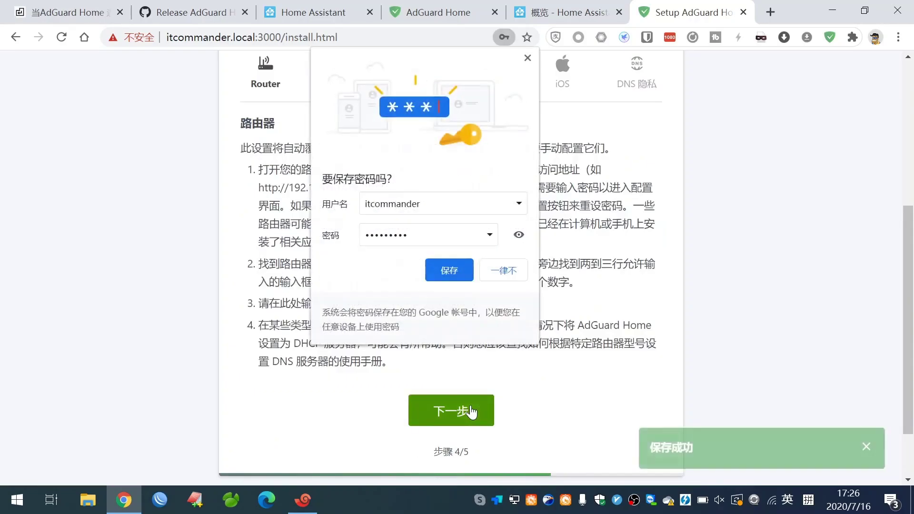
Dismiss the save-password prompt and review the step 4/5 router DNS instructions.
click(523, 67)
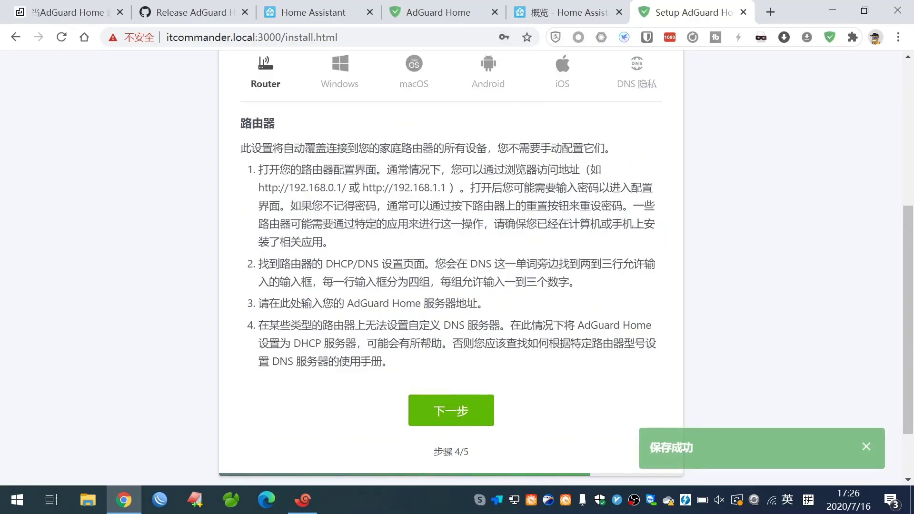
scroll(460, 414, up, 1)
scroll(459, 414, up, 2)
scroll(459, 414, down, 3)
scroll(459, 415, down, 1)
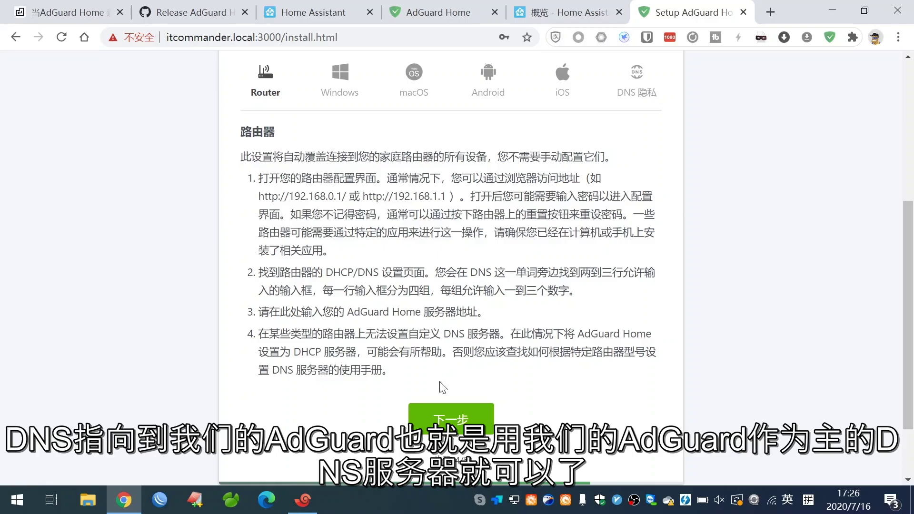
Finish the wizard, open the dashboard, and attempt to log in with admin credentials.
click(462, 420)
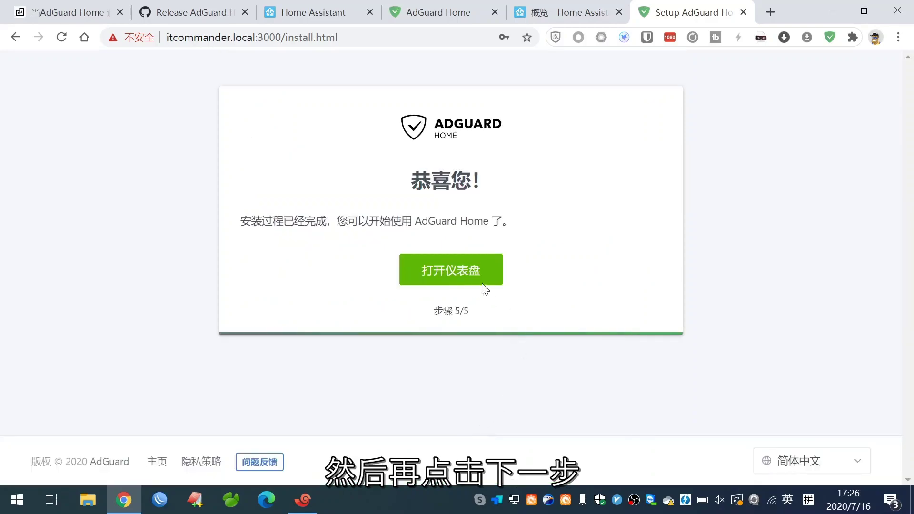
click(430, 278)
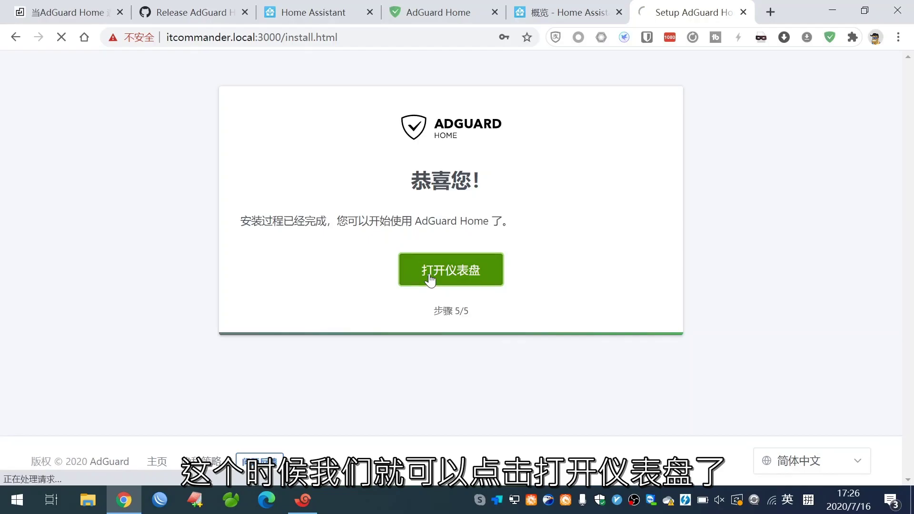
click(451, 183)
text(admin)
key(Tab)
text(admin)
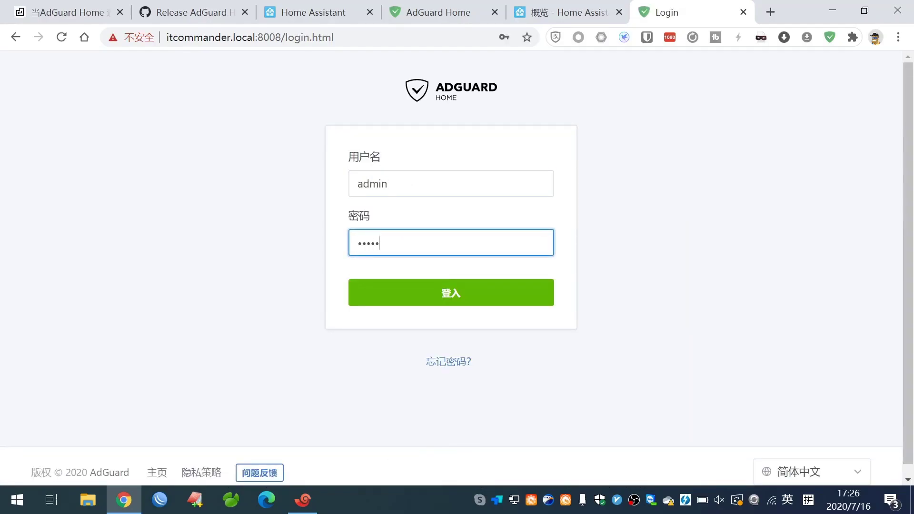
text(1234)
key(Return)
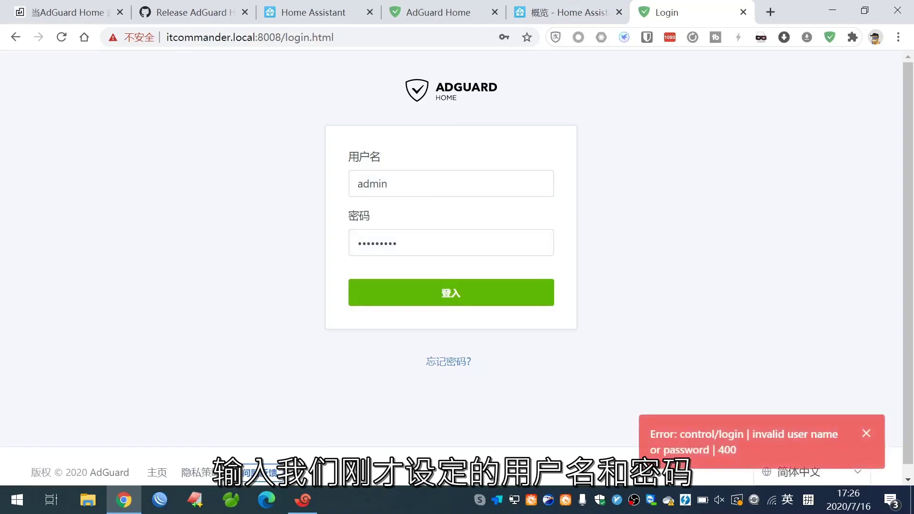
Replace the rejected username with the saved admin username and log in.
key(shift+Tab)
text(itcommander)
click(383, 229)
click(430, 295)
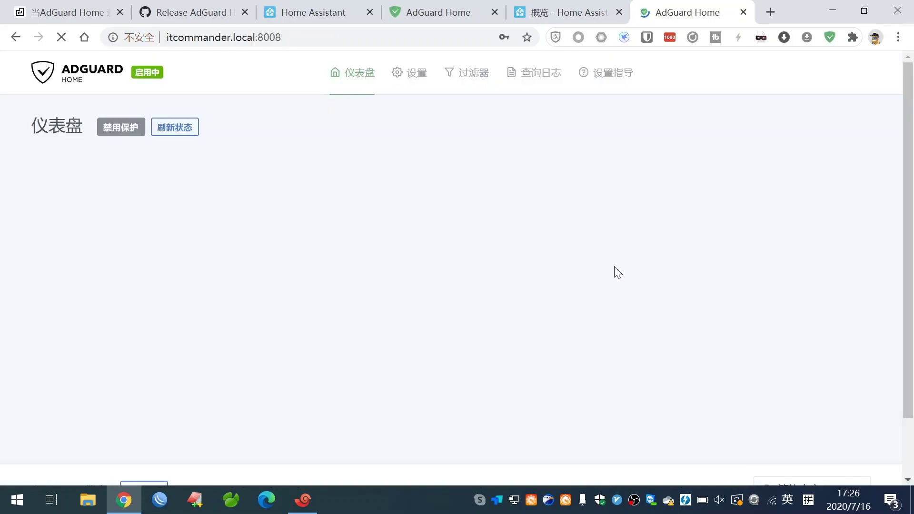
Dismiss the save-password prompt and open the Filters > DNS blocklists page.
click(528, 57)
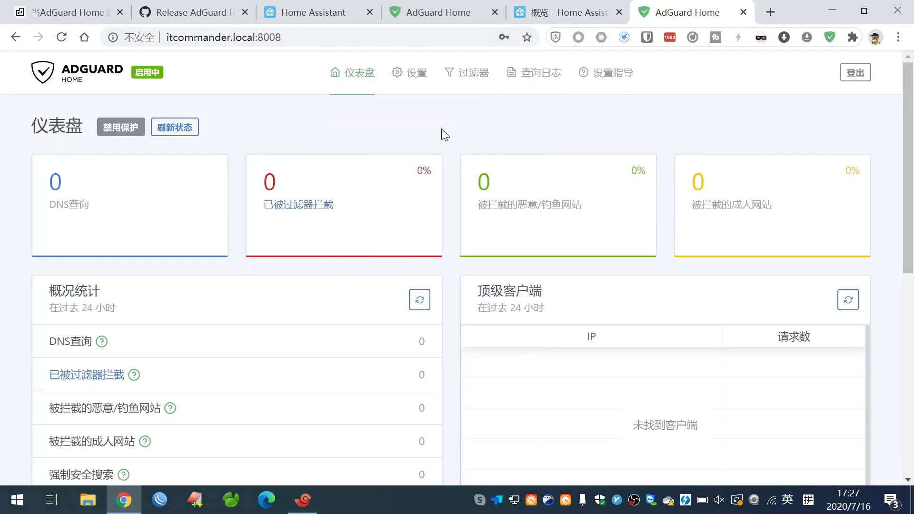
scroll(441, 128, down, 5)
scroll(441, 129, up, 5)
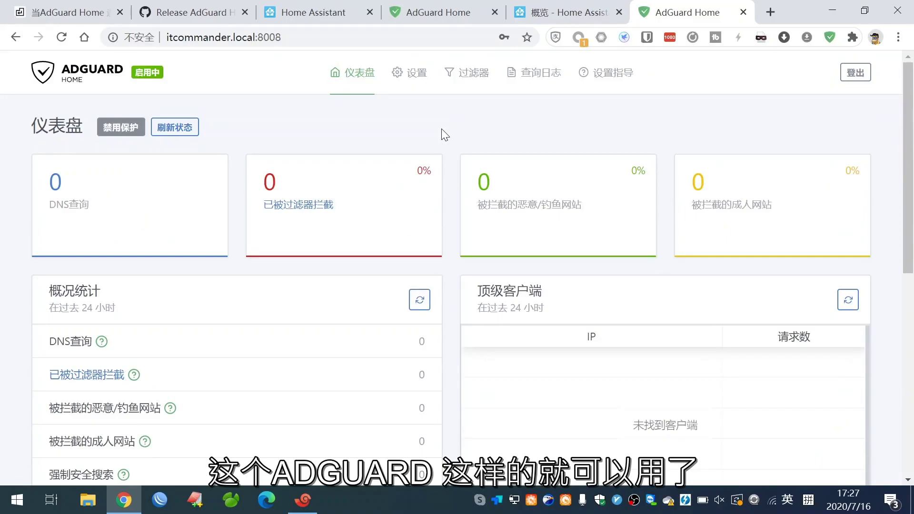
click(407, 74)
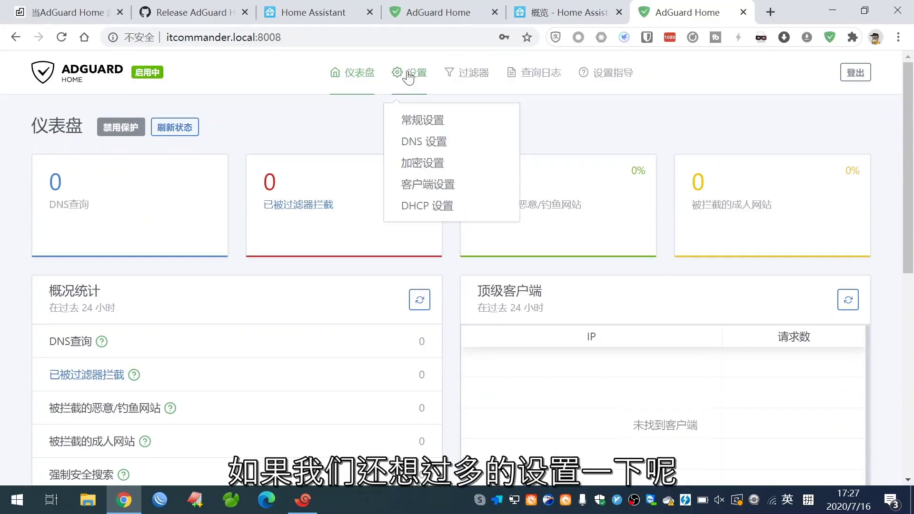
click(434, 127)
mouse_move(459, 73)
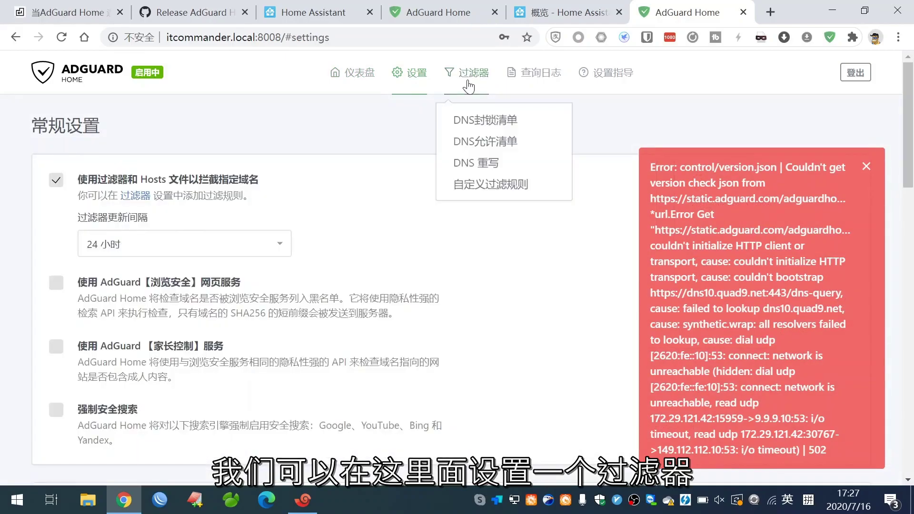
click(467, 121)
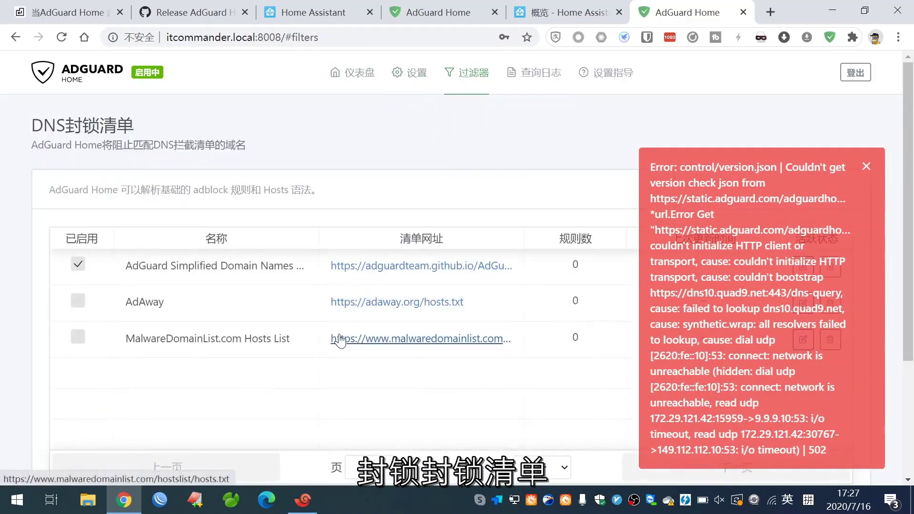
Check the DNS blocklists for updates, return to the dashboard, and switch to Xshell.
click(866, 167)
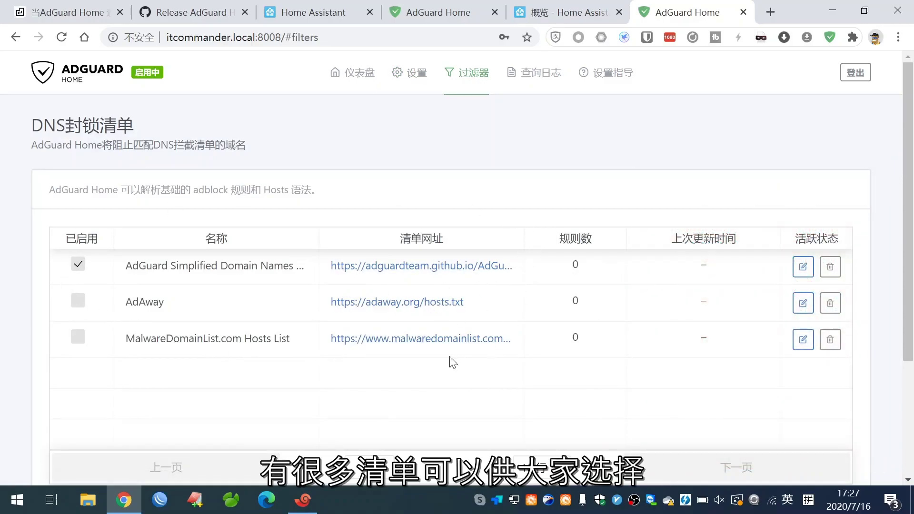
scroll(466, 356, down, 3)
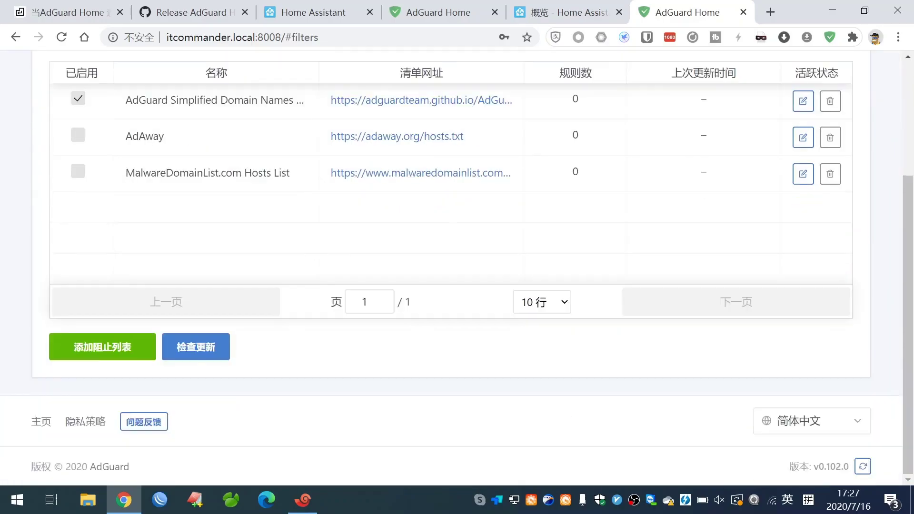
click(205, 353)
scroll(373, 263, up, 2)
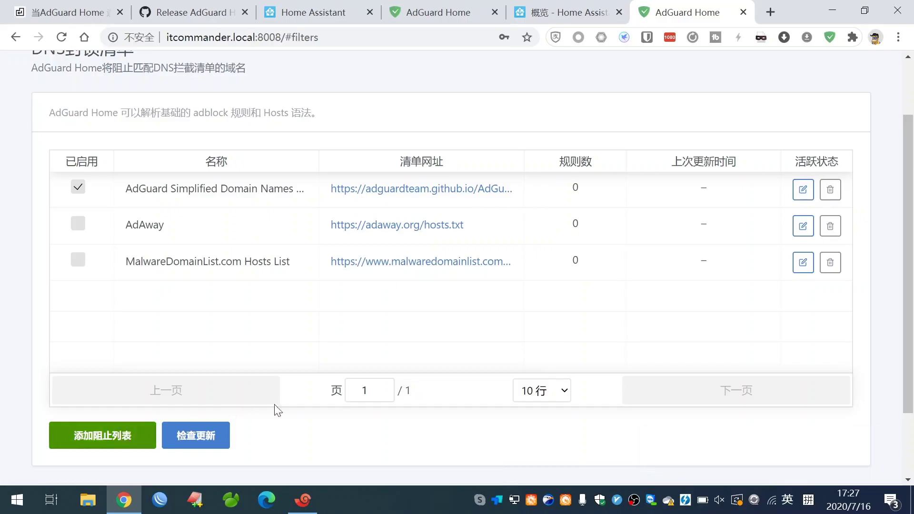
scroll(238, 412, down, 2)
scroll(341, 400, up, 4)
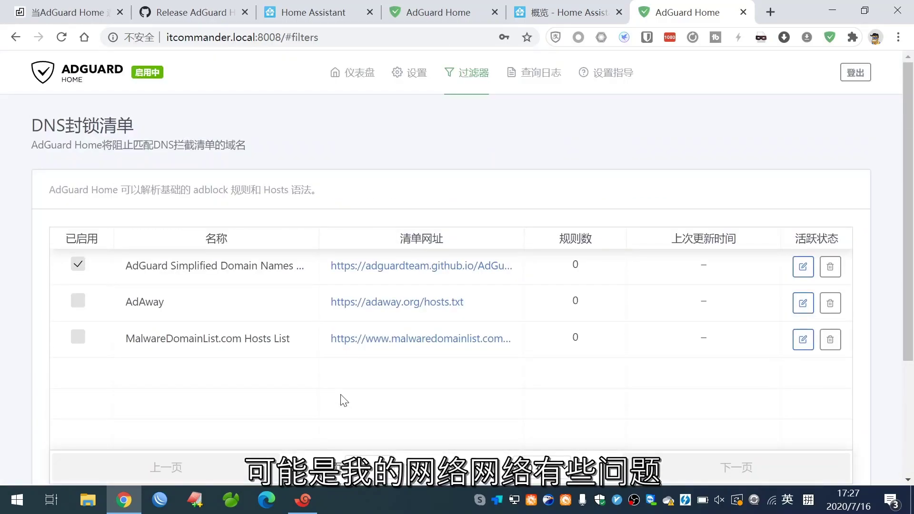
scroll(303, 381, down, 4)
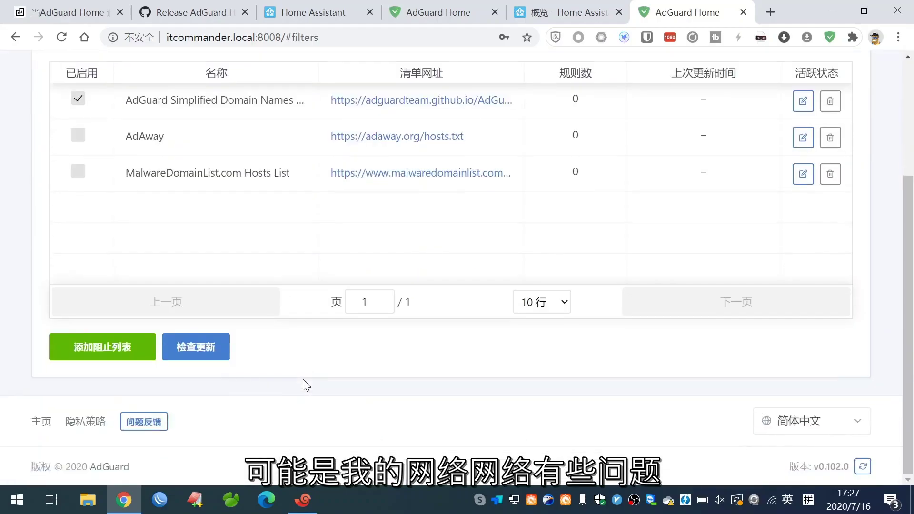
scroll(477, 218, up, 2)
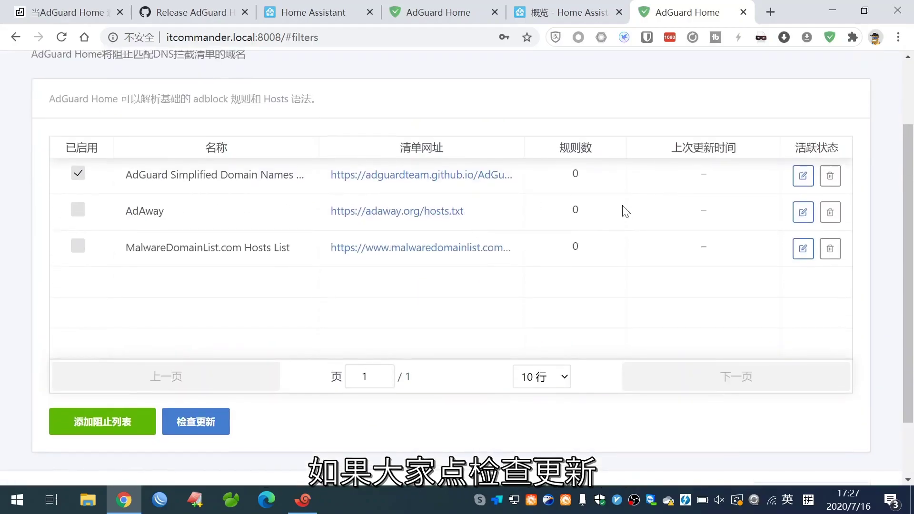
scroll(515, 252, up, 2)
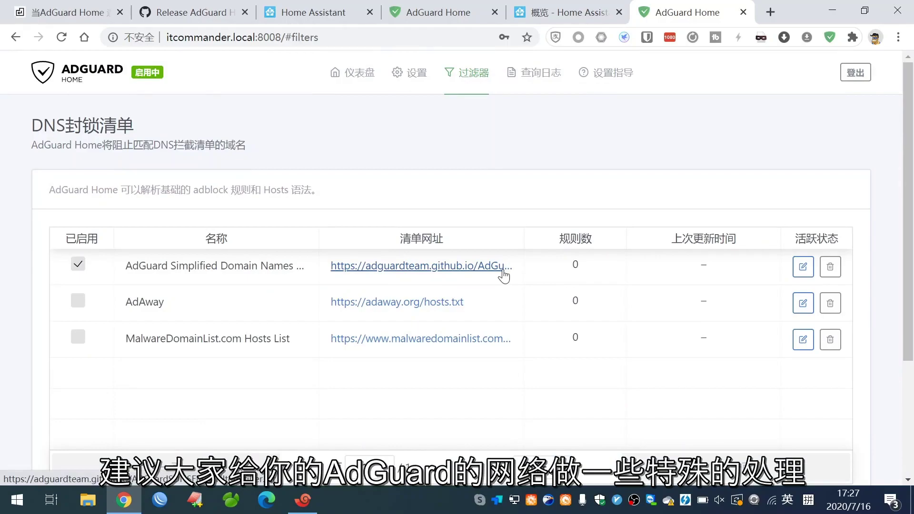
click(340, 86)
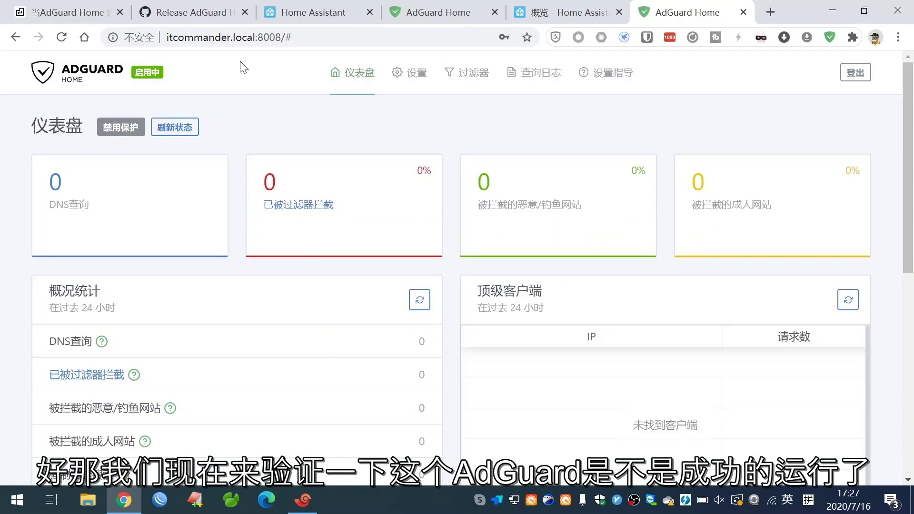
click(303, 500)
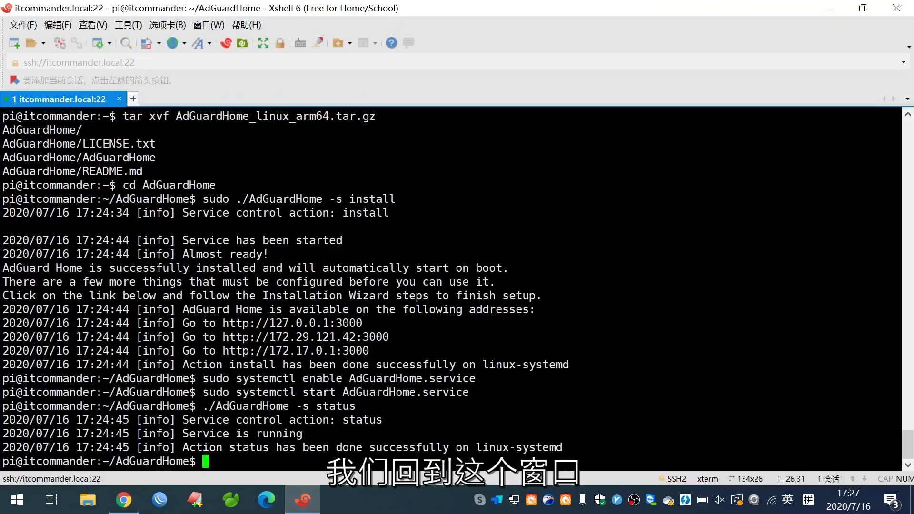
text(nslook)
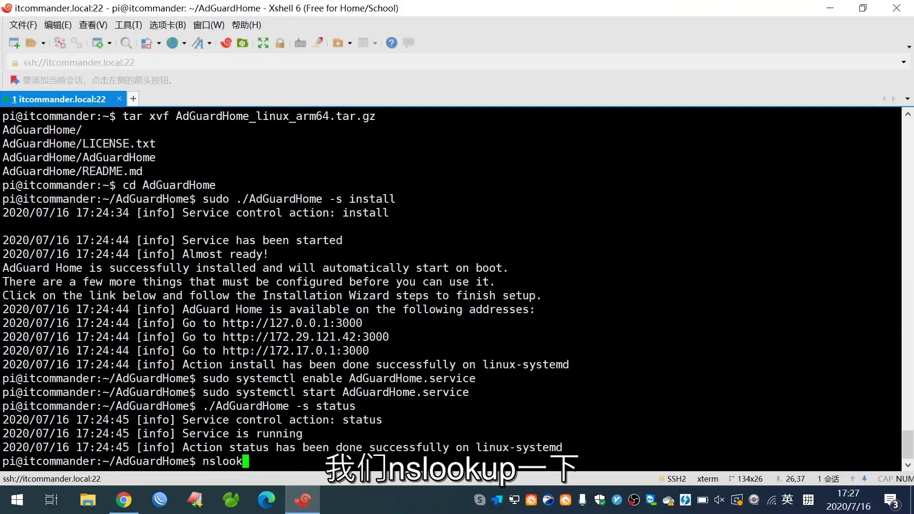
text(up www.ba)
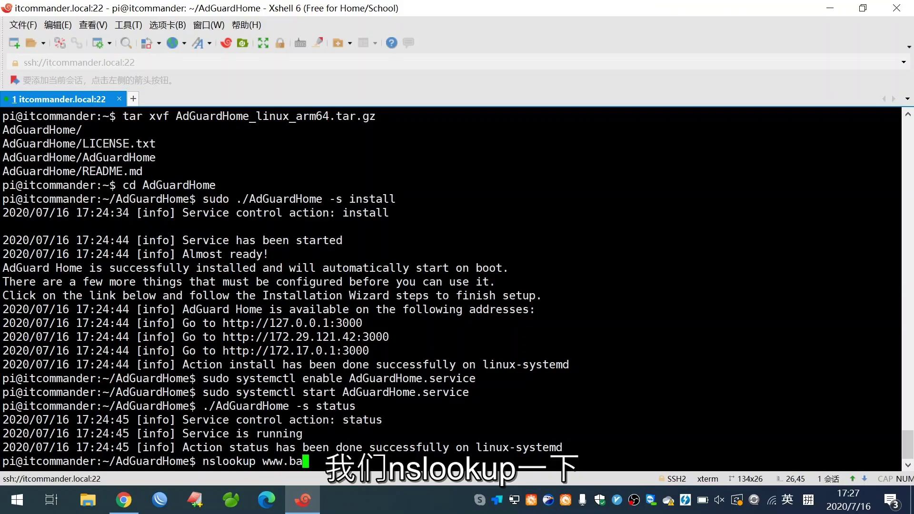
text(idu.com 127.0)
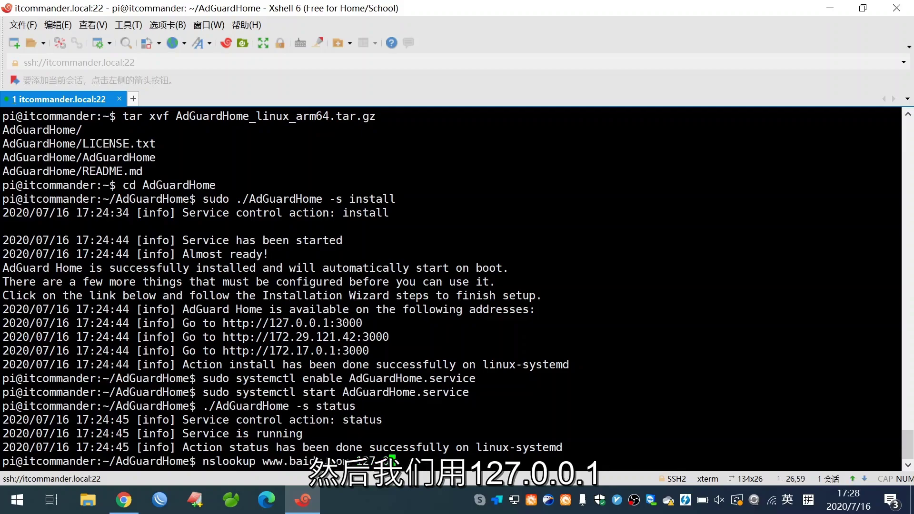
text(.01)
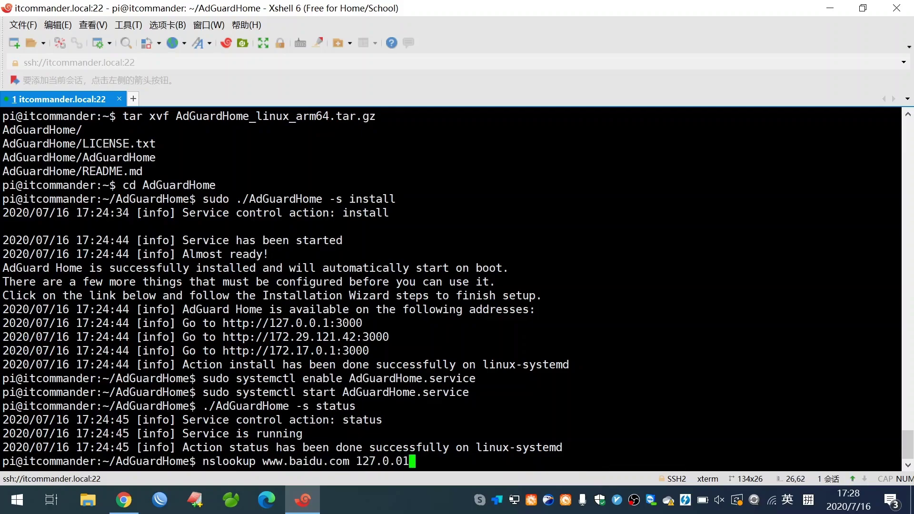
key(BackSpace)
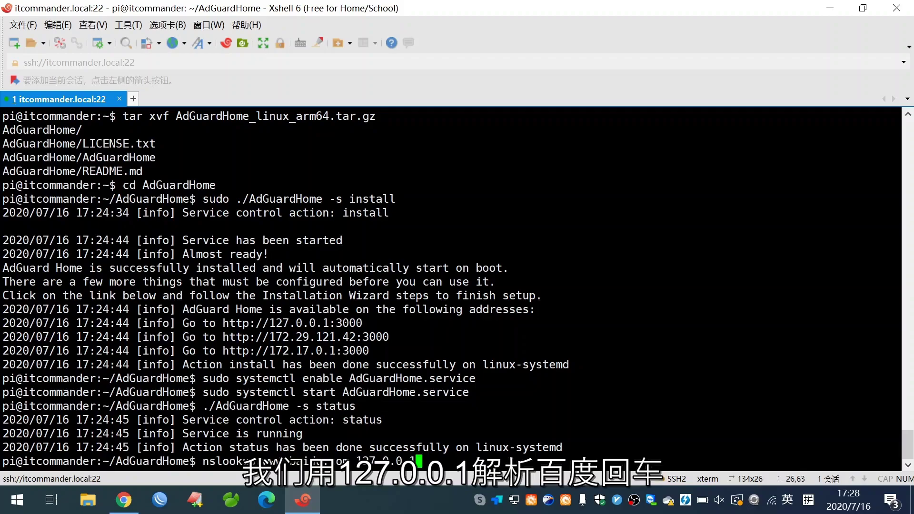
key(Return)
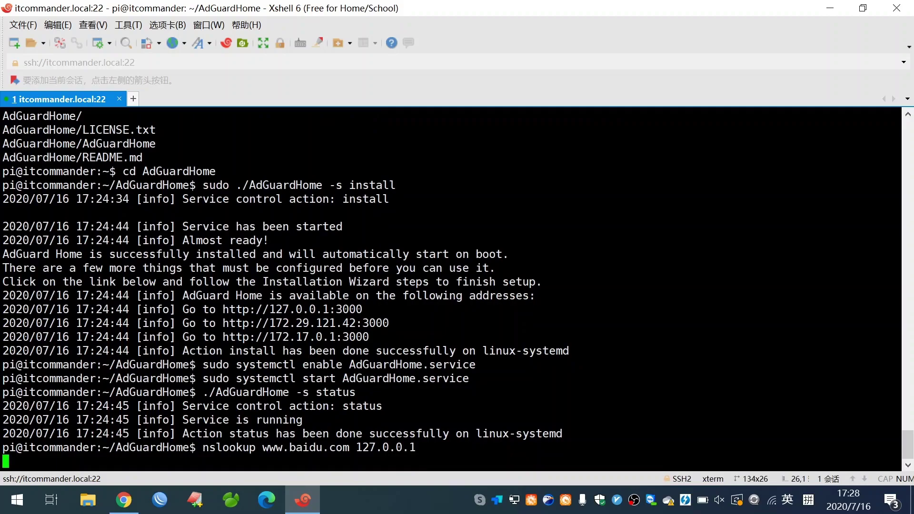
Open AdGuard's DNS settings page after seeing the lookup return SERVFAIL.
key(alt+Tab)
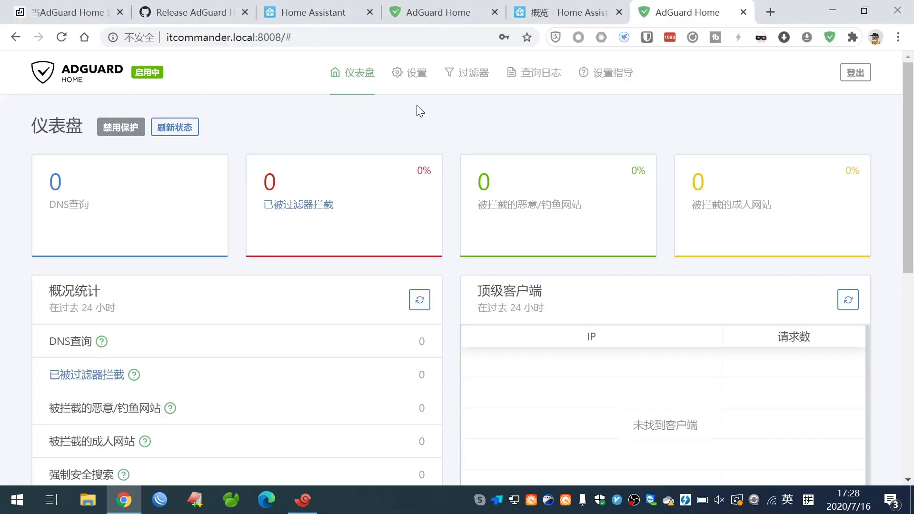
click(417, 81)
click(425, 141)
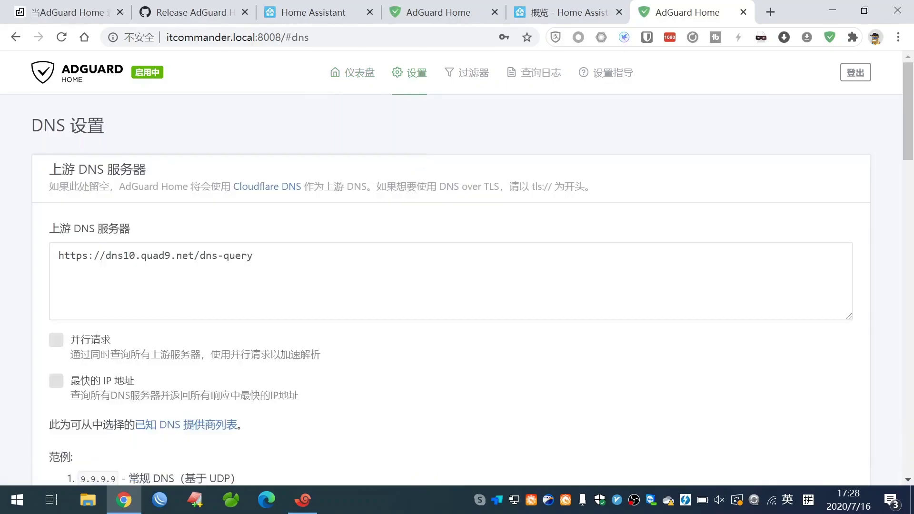
key(alt+Tab)
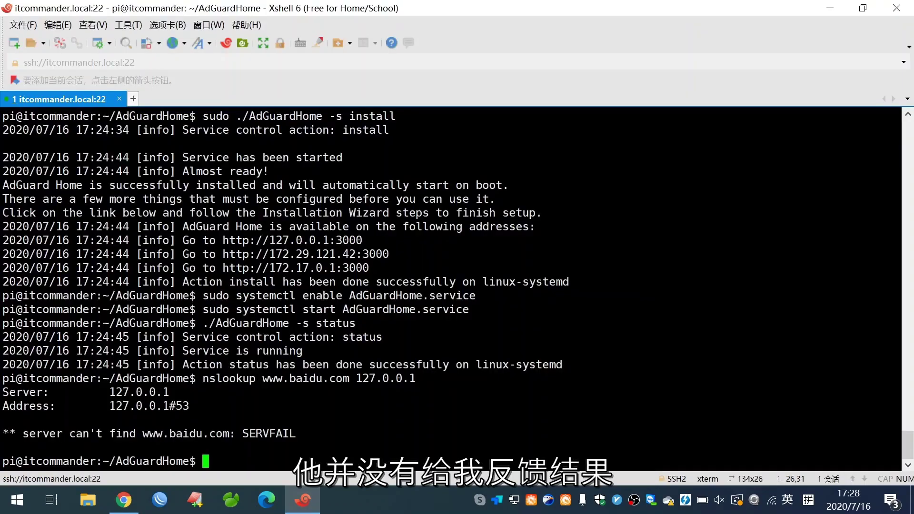
key(alt+Tab)
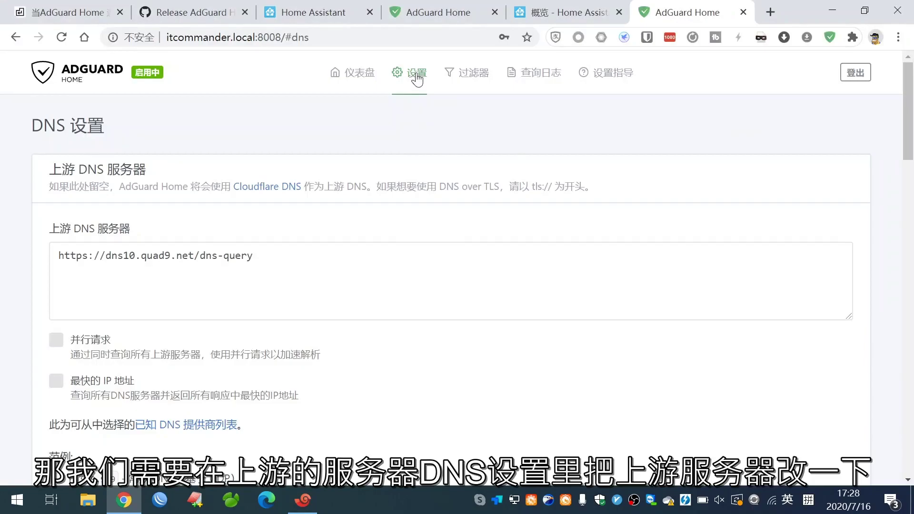
Replace the upstream DNS server address with 114.114.114.114.
mouse_move(417, 79)
click(430, 148)
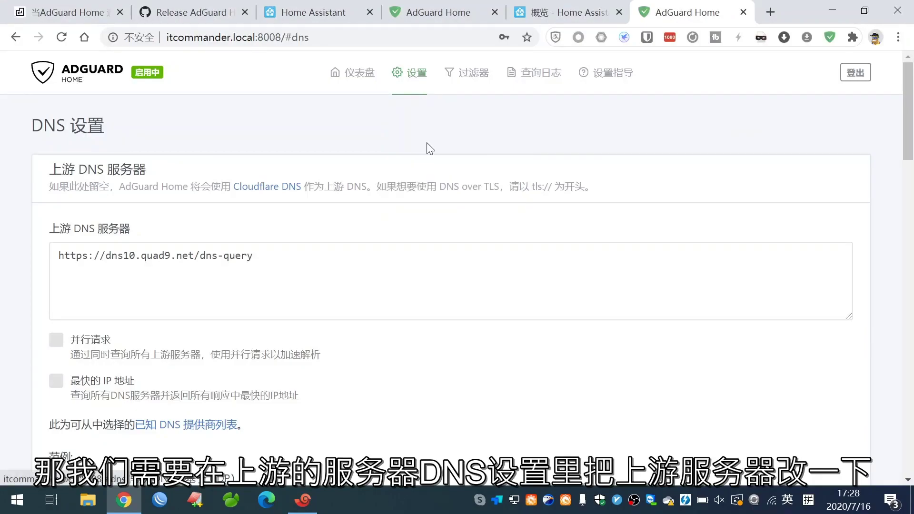
drag(257, 256, 4, 250)
text(114.)
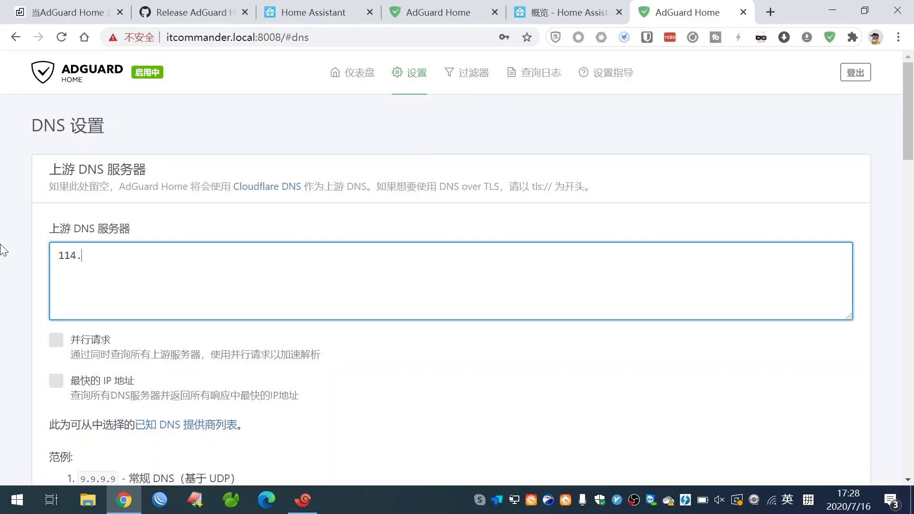
text(11.4)
key(BackSpace)
key(BackSpace)
text(4)
Test the 114.114.114.114 upstream, apply it, and return to Xshell.
scroll(156, 379, down, 2)
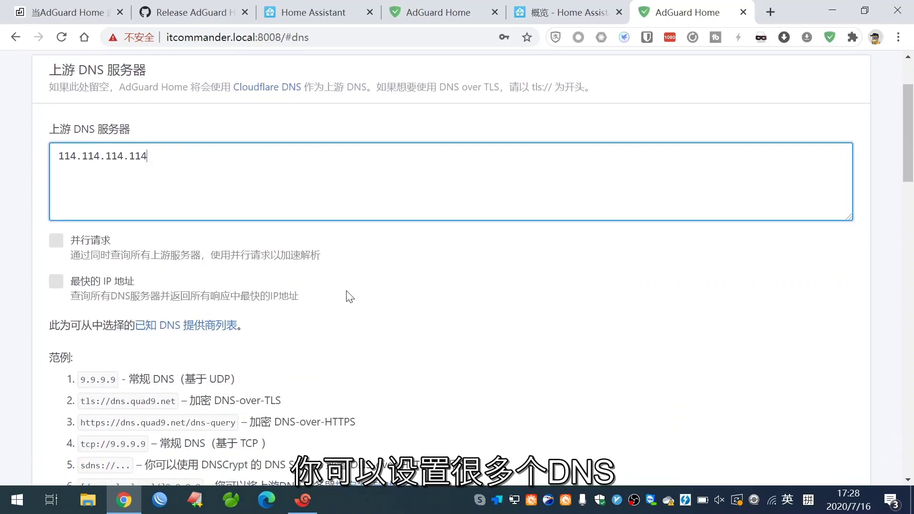
scroll(347, 296, down, 10)
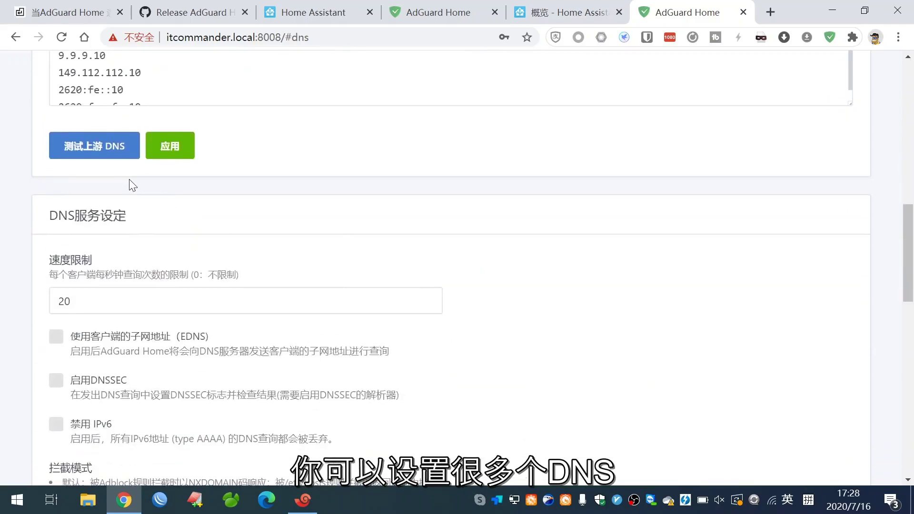
click(106, 150)
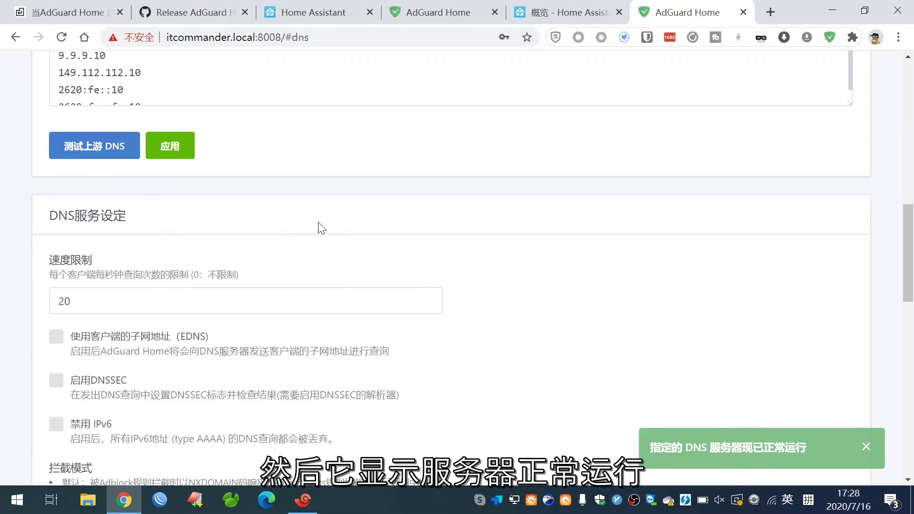
click(173, 151)
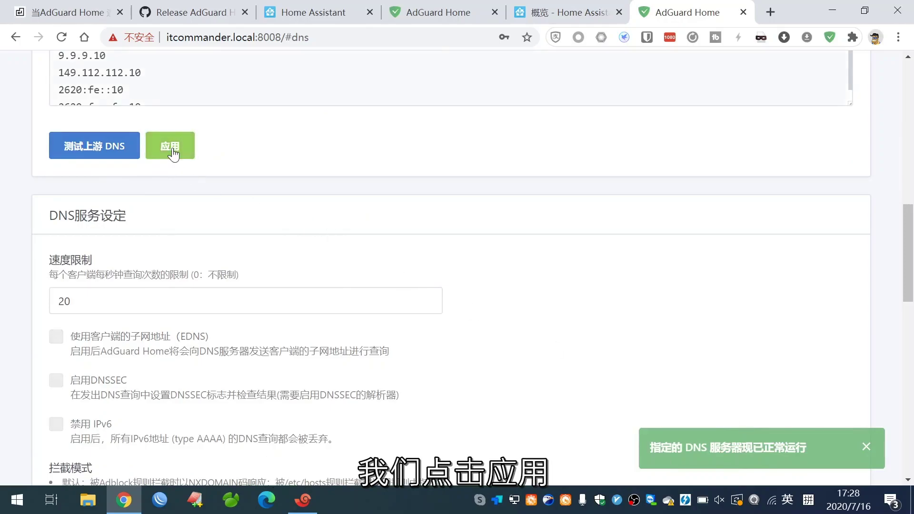
click(303, 500)
key(Up)
key(Return)
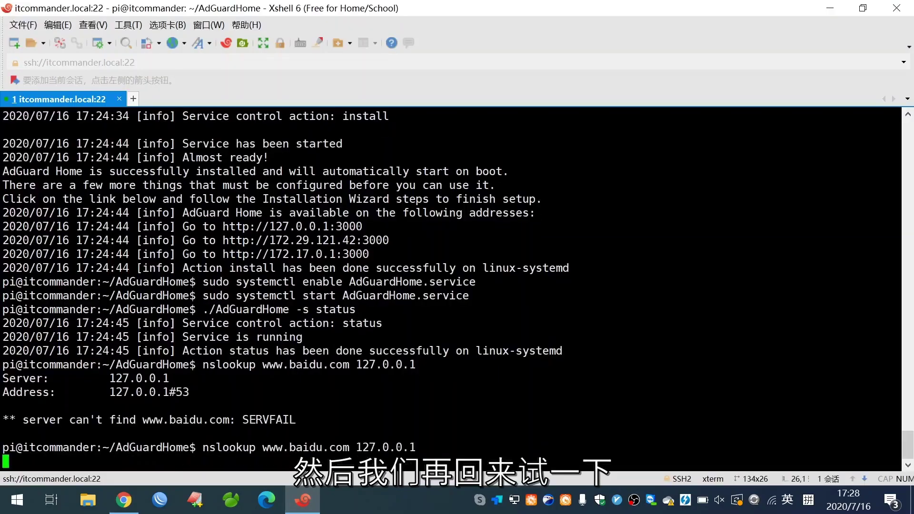
drag(142, 434, 6, 373)
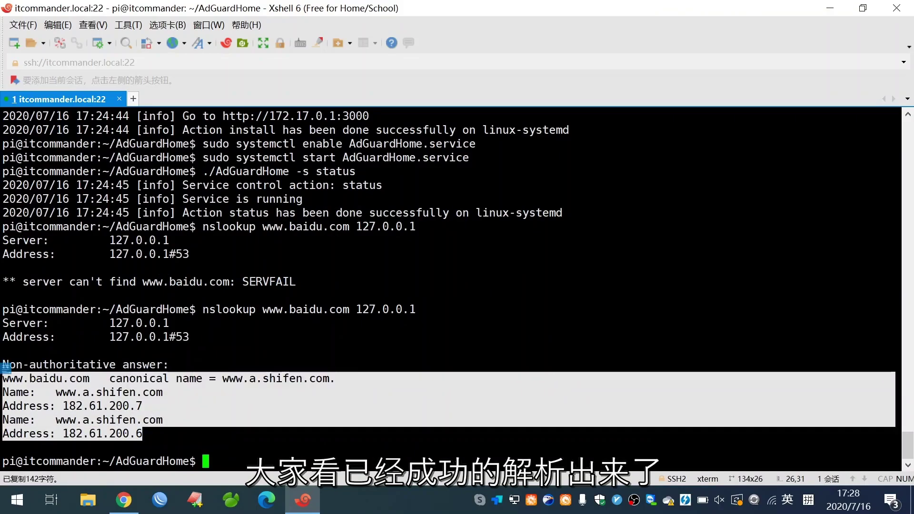
key(alt+Tab)
scroll(372, 229, up, 10)
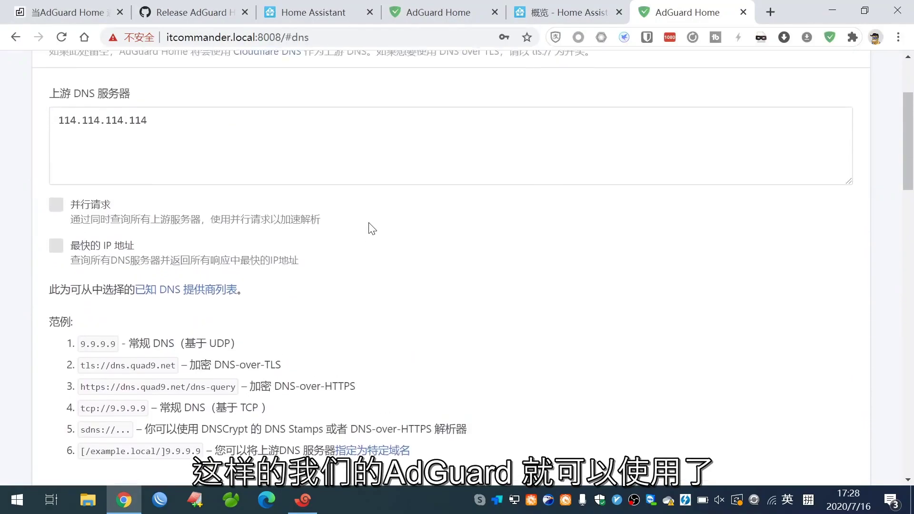
scroll(372, 229, up, 3)
Open the DNS blocklists page, then find the blog's note about port 3000.
mouse_move(463, 79)
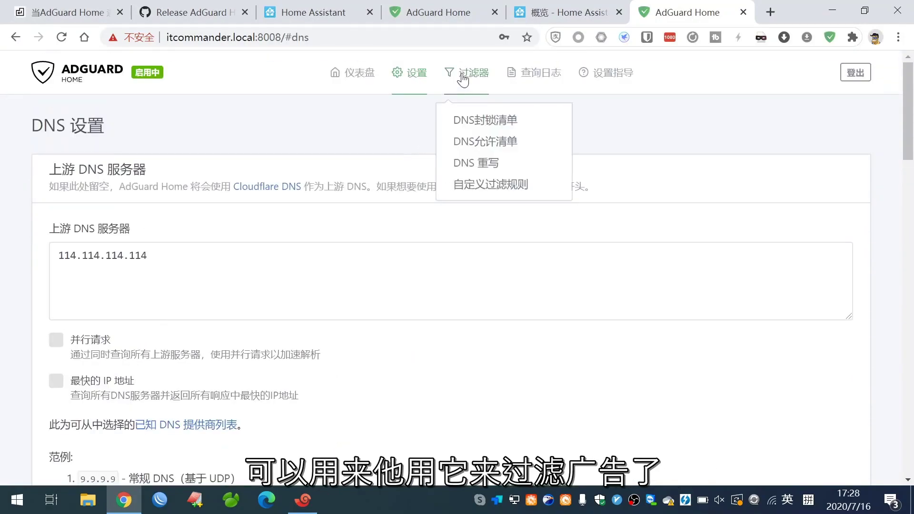
click(464, 121)
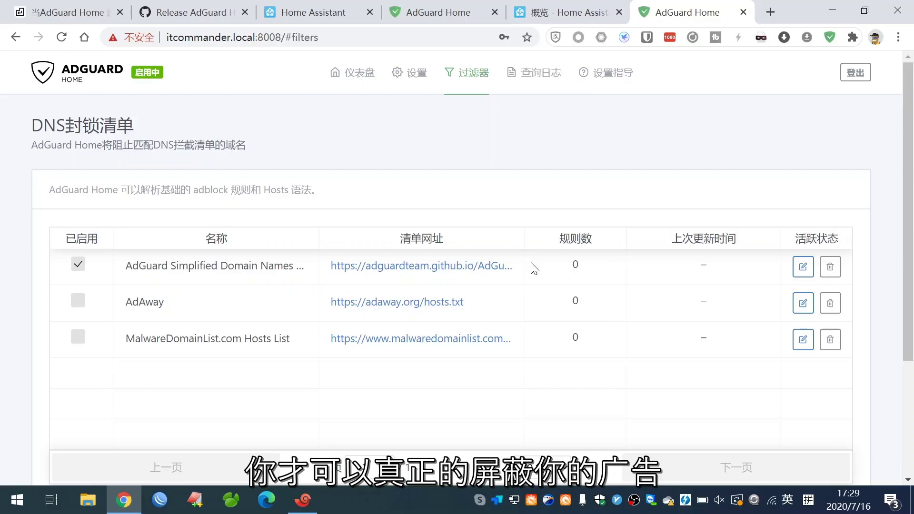
click(99, 20)
scroll(200, 321, down, 2)
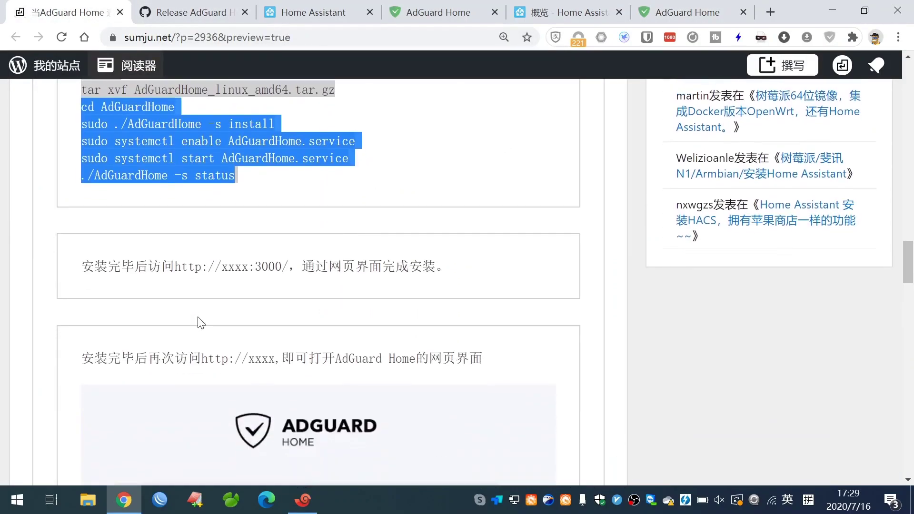
scroll(200, 321, down, 1)
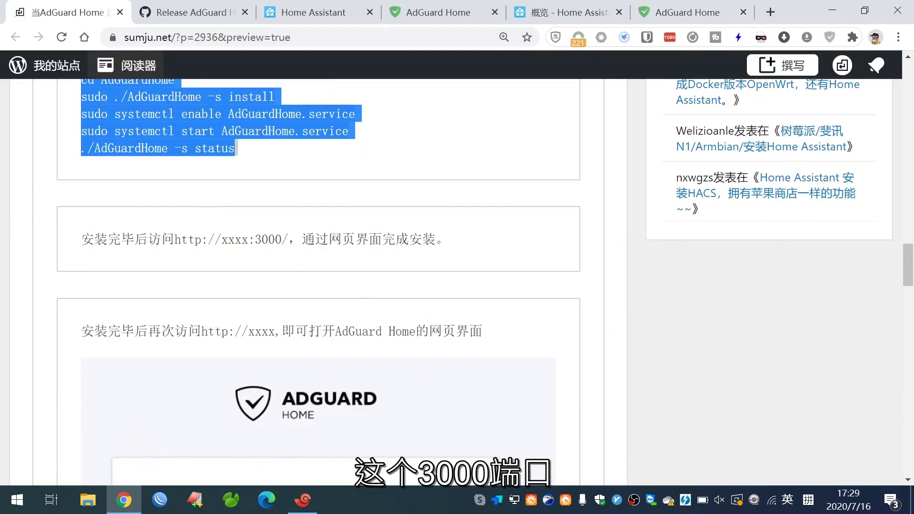
drag(282, 239, 94, 240)
Confirm AdGuard runs on port 8008 and select the blog's Home Assistant integration instructions.
click(696, 7)
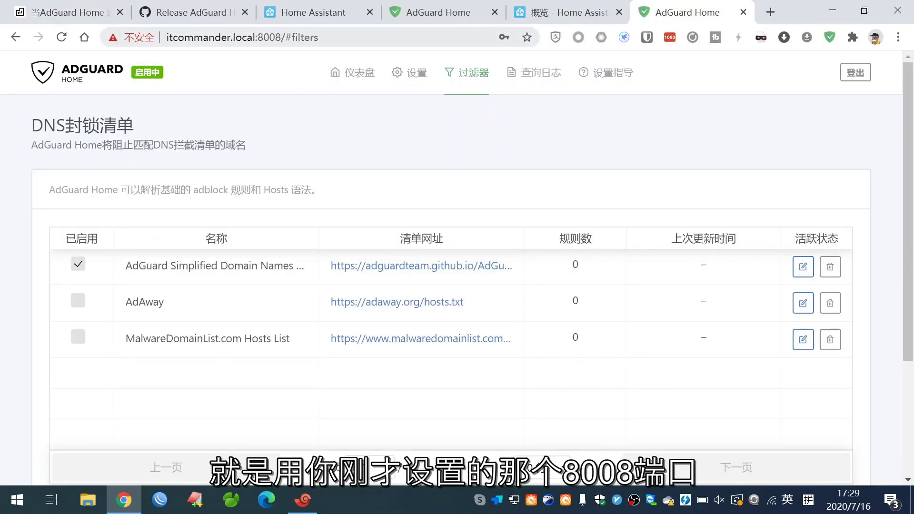
drag(258, 37, 281, 37)
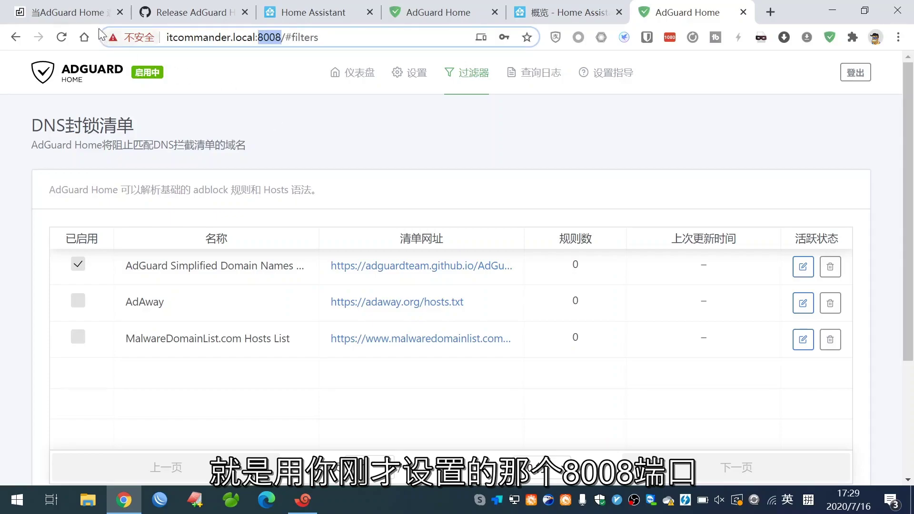
click(71, 11)
scroll(206, 300, down, 3)
scroll(206, 300, down, 13)
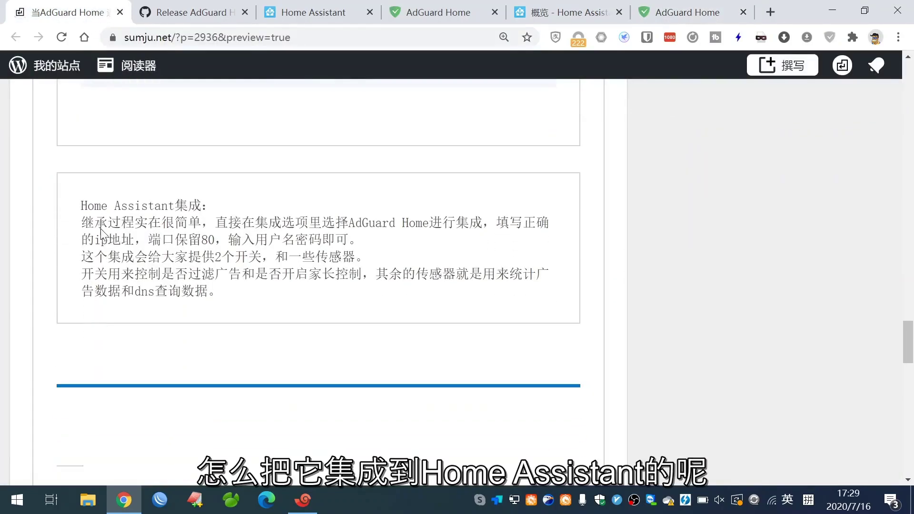
drag(81, 205, 224, 302)
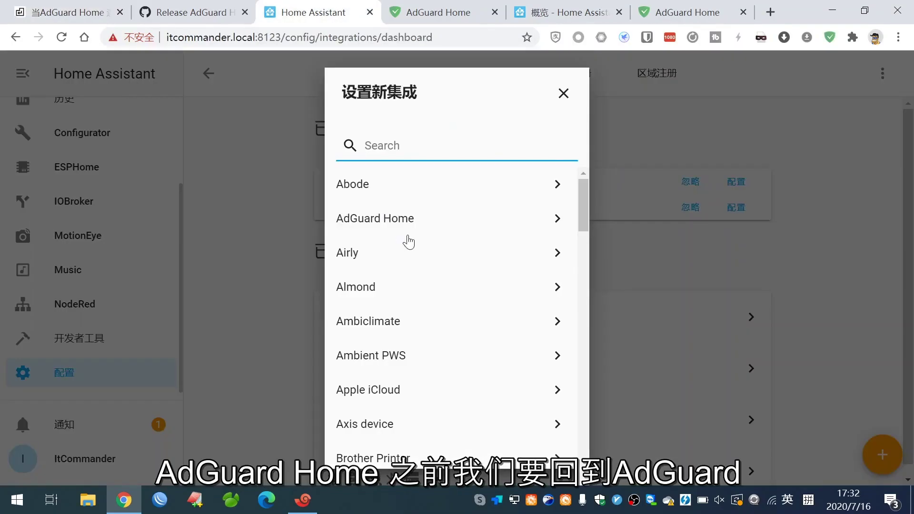
click(711, 12)
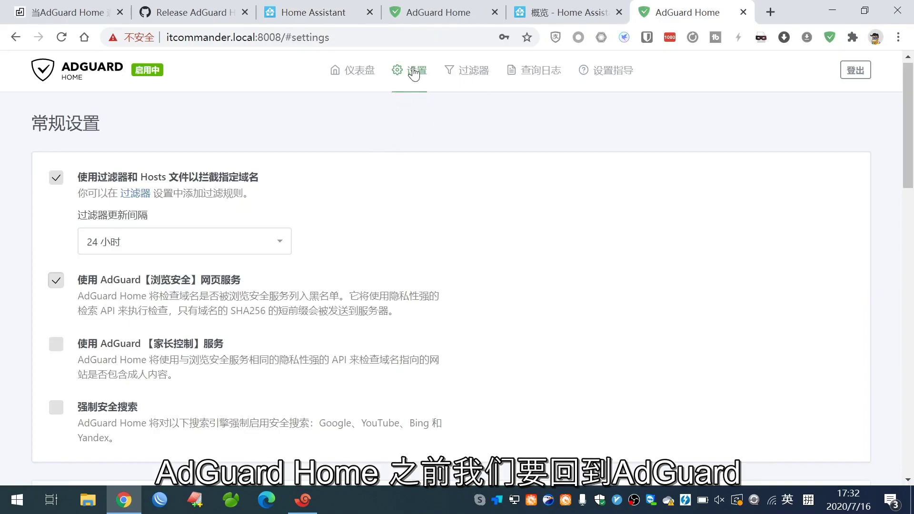
mouse_move(414, 73)
click(414, 119)
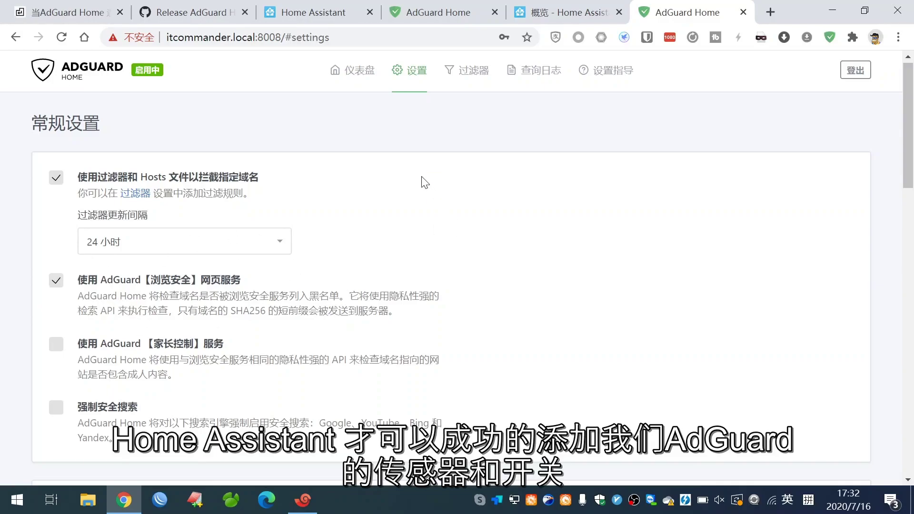
click(314, 13)
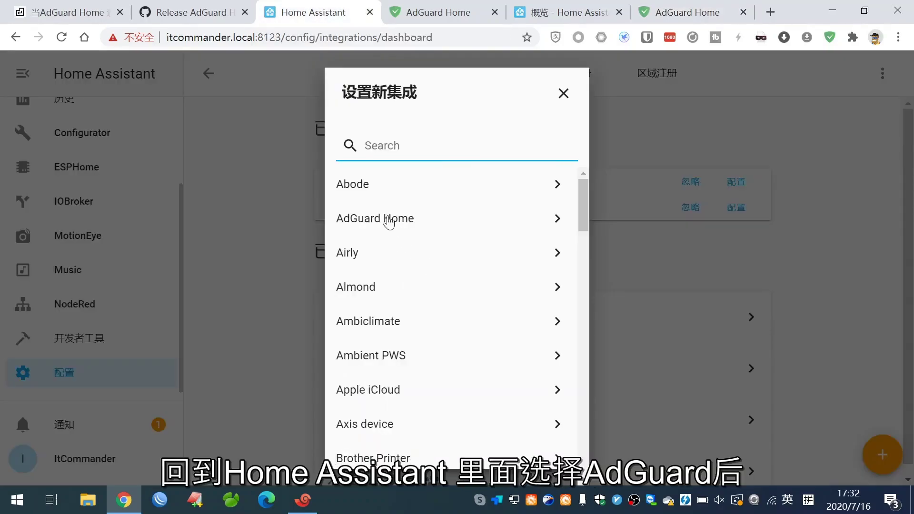
Choose the AdGuard Home integration with host 127.0.0.1 and port 8008.
click(389, 219)
text(12)
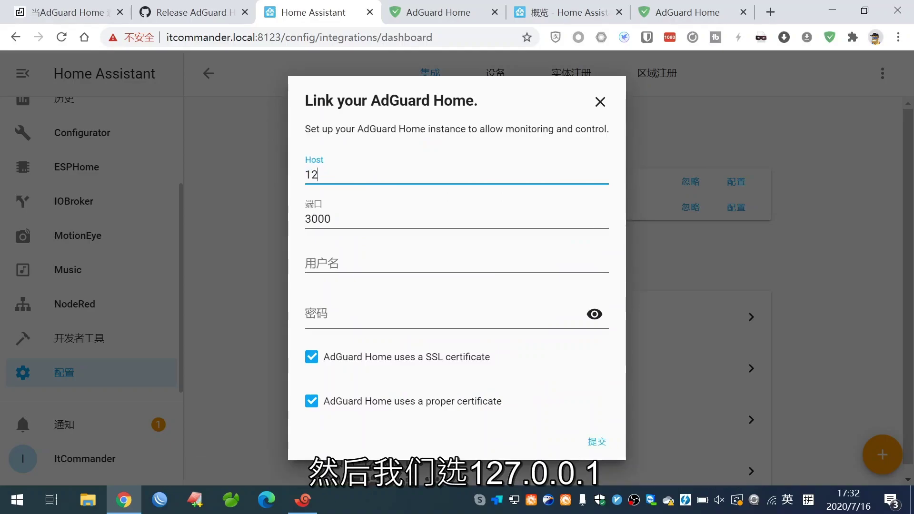
text(7.0.0.1)
click(335, 222)
drag(336, 222, 278, 221)
text(8008)
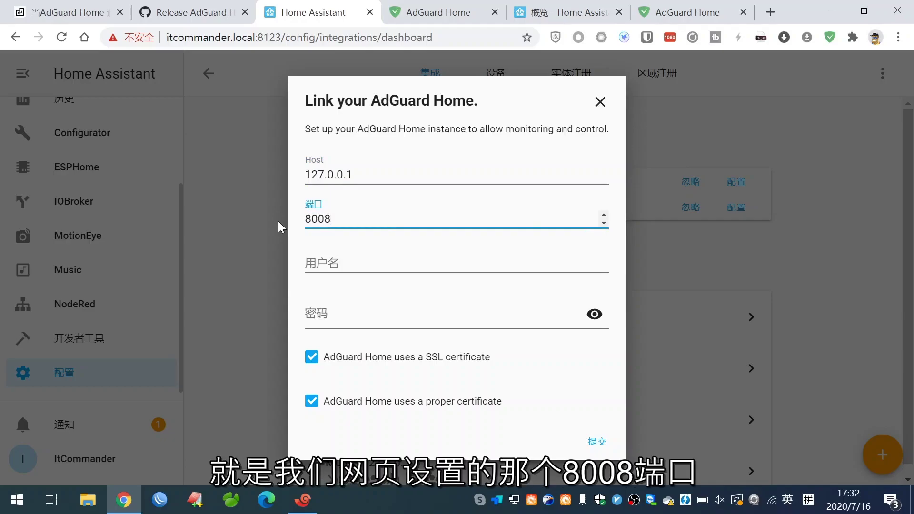
Enter the AdGuard username and password, uncheck both SSL options, and submit.
key(Tab)
text(itco)
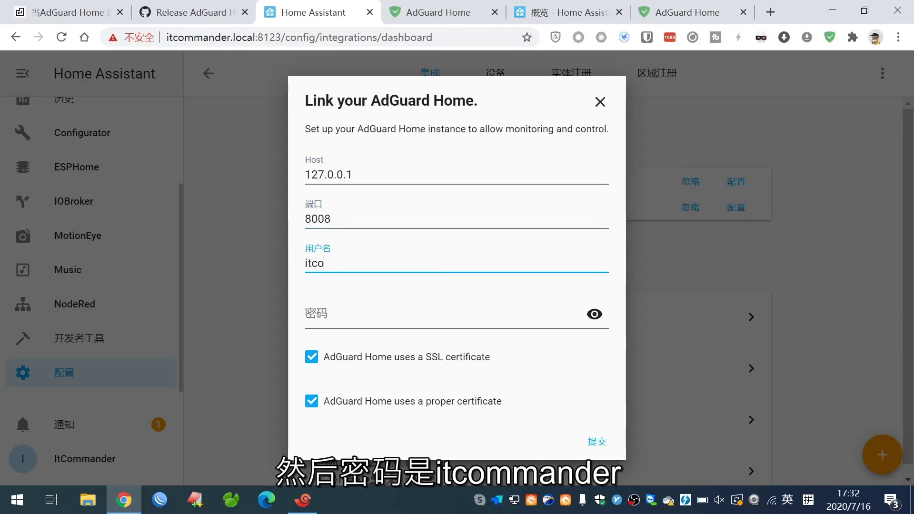
text(mmander)
key(Tab)
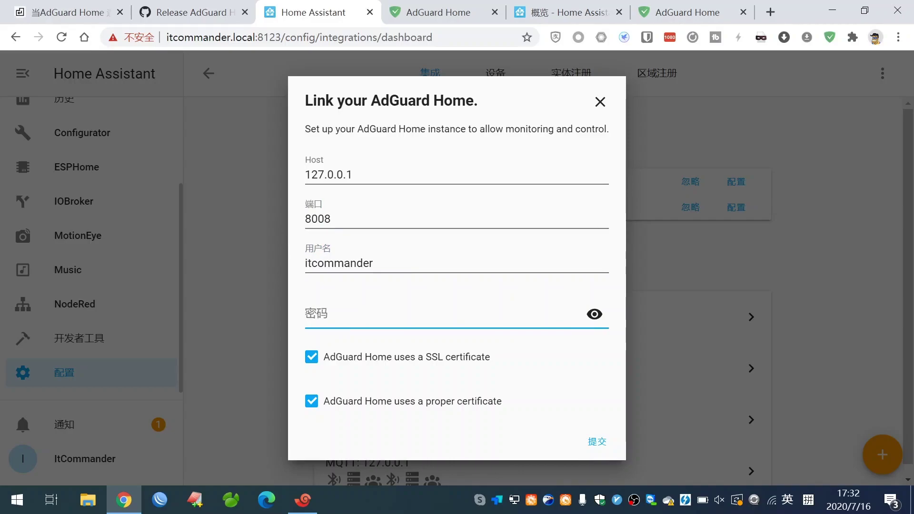
text(••)
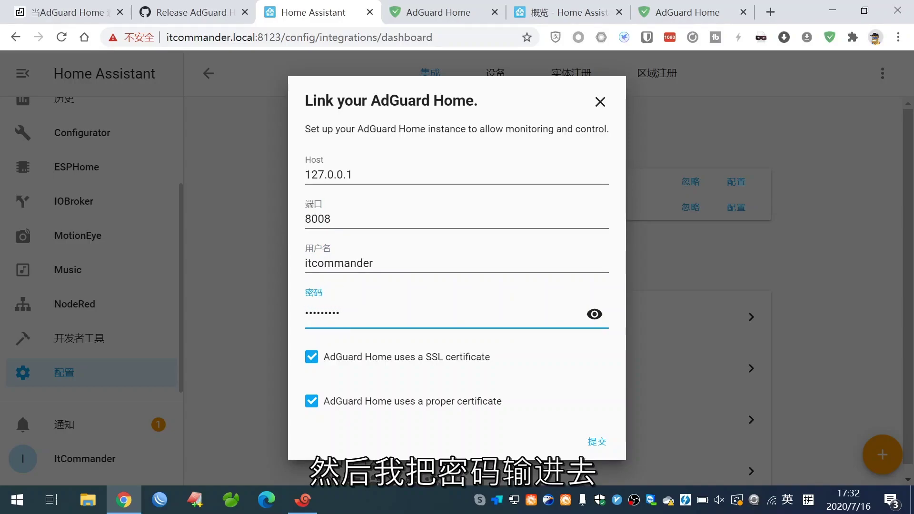
click(311, 357)
click(311, 401)
click(601, 449)
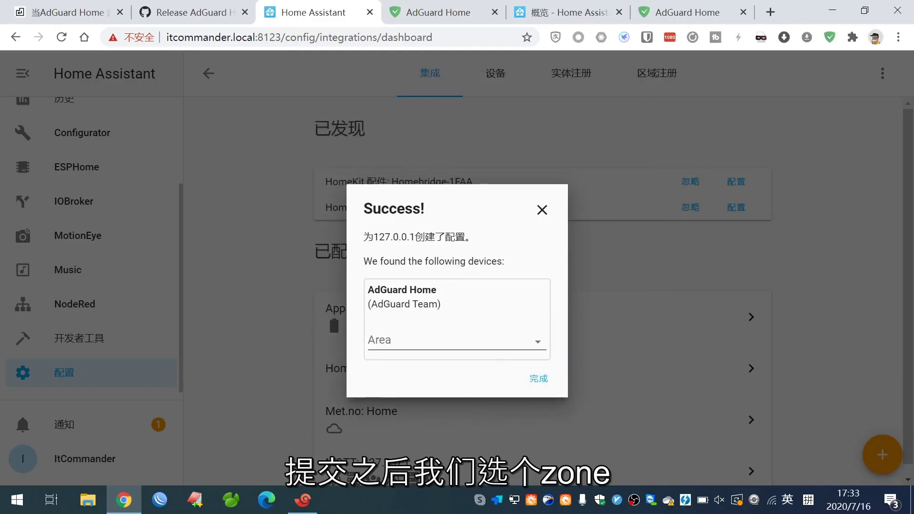
Close the success message, review the AdGuard Home: 127.0.0.1 device's sensors and switches, then go to the dashboard.
click(538, 379)
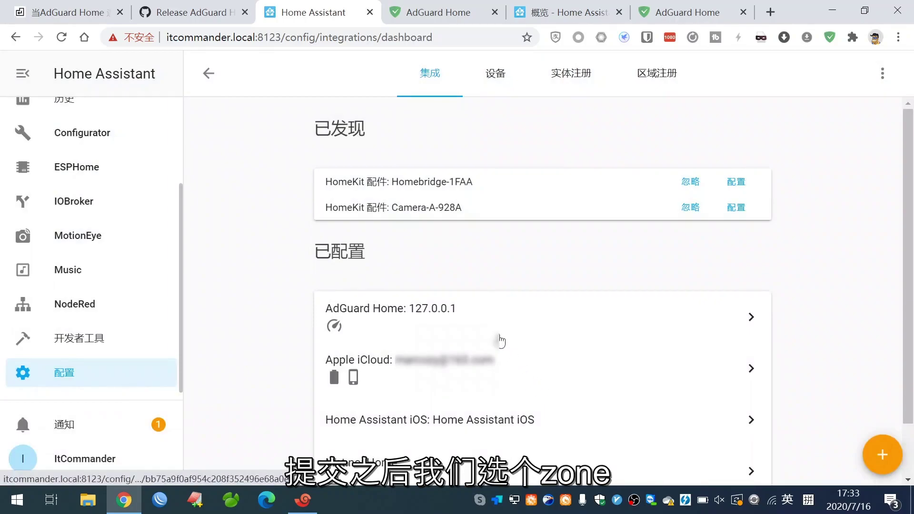
click(453, 325)
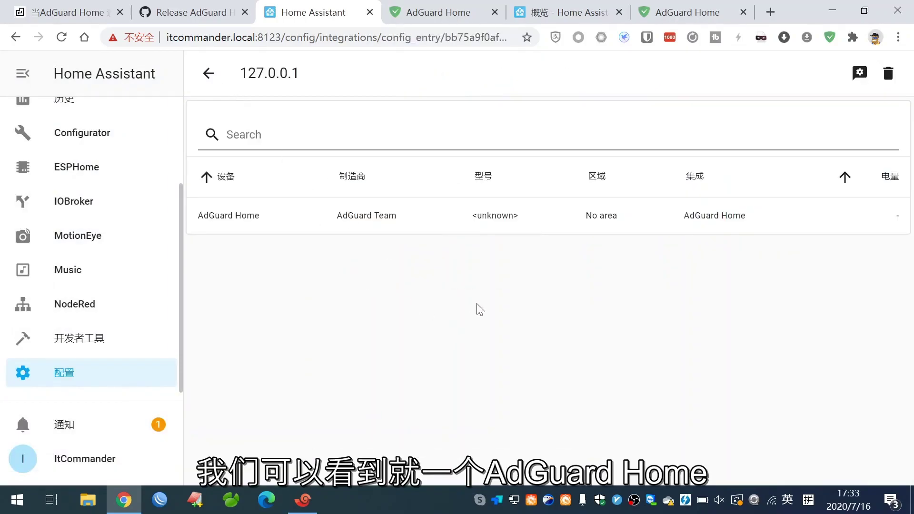
click(208, 74)
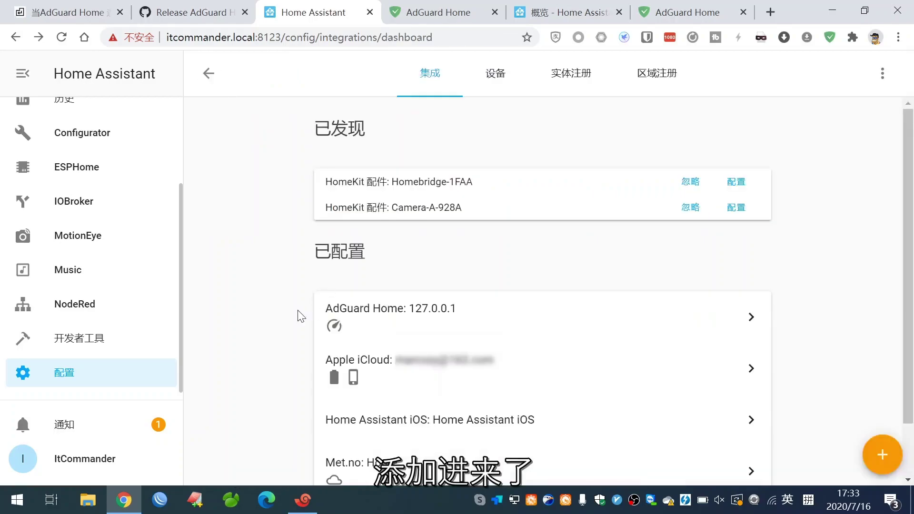
click(339, 326)
click(266, 210)
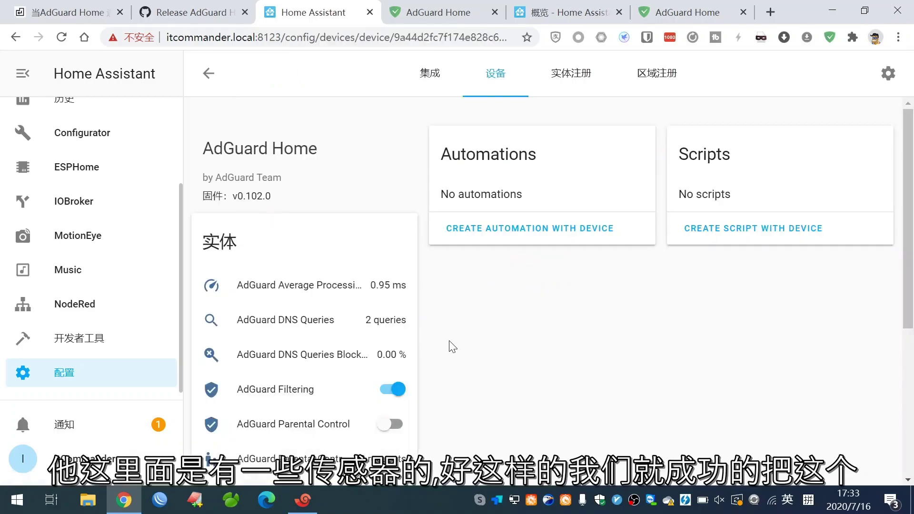
scroll(447, 357, down, 4)
scroll(362, 352, up, 2)
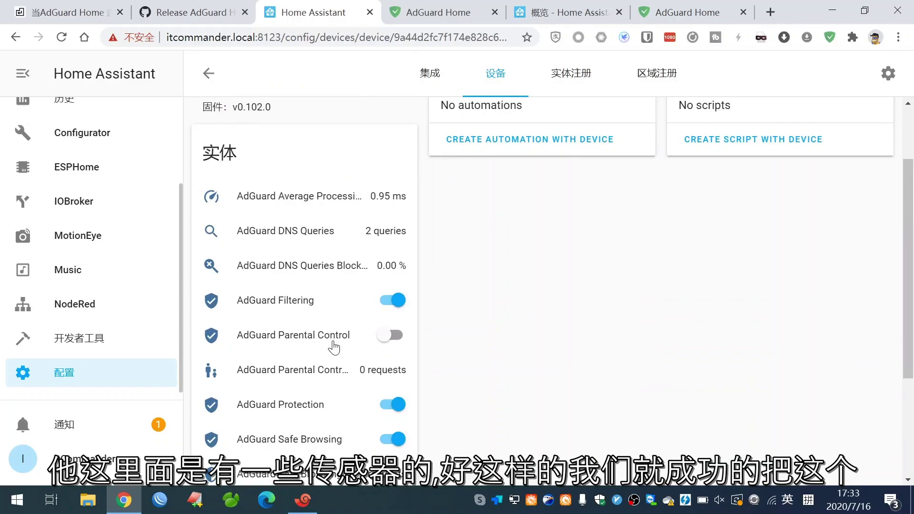
scroll(333, 347, down, 2)
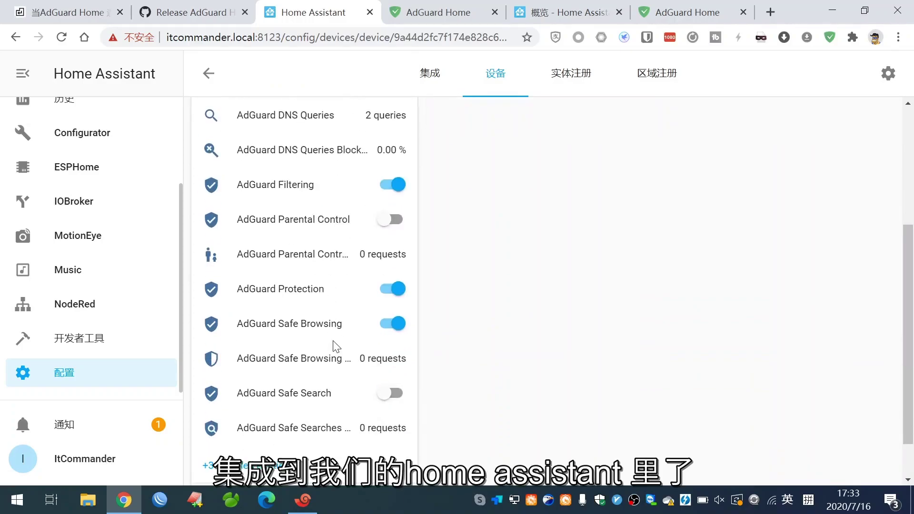
click(567, 12)
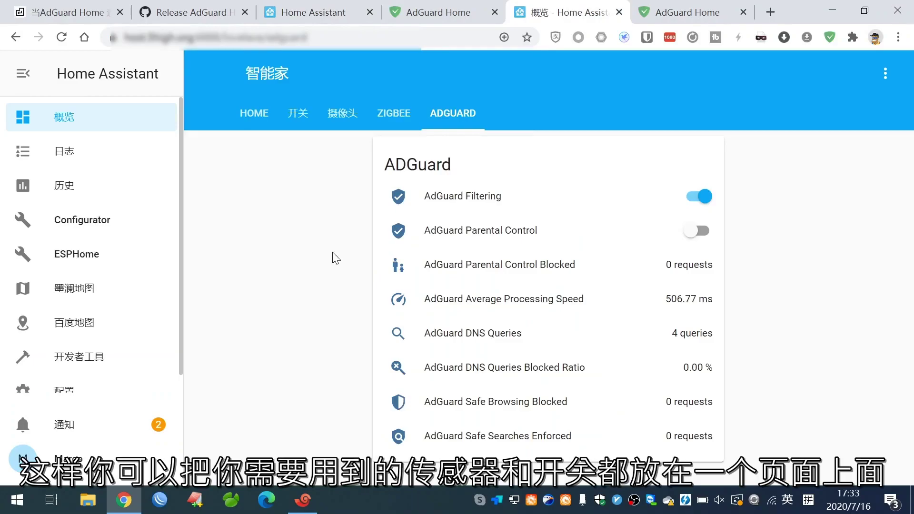